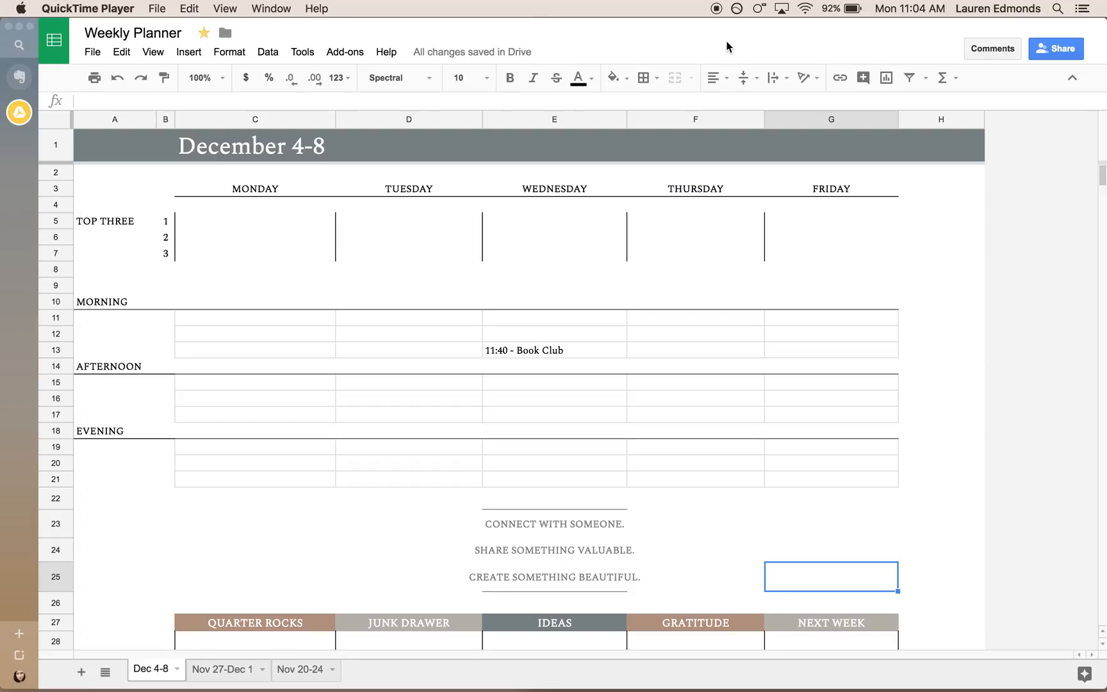
pyautogui.moveTo(557, 688)
pyautogui.click(19, 112)
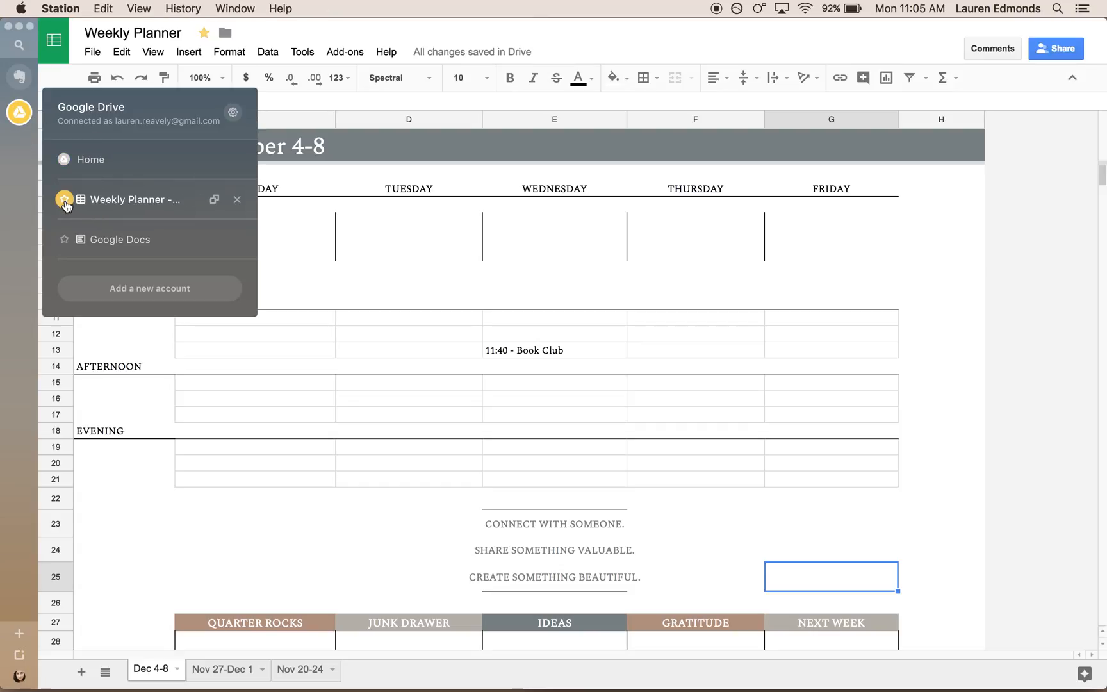
pyautogui.moveTo(20, 113)
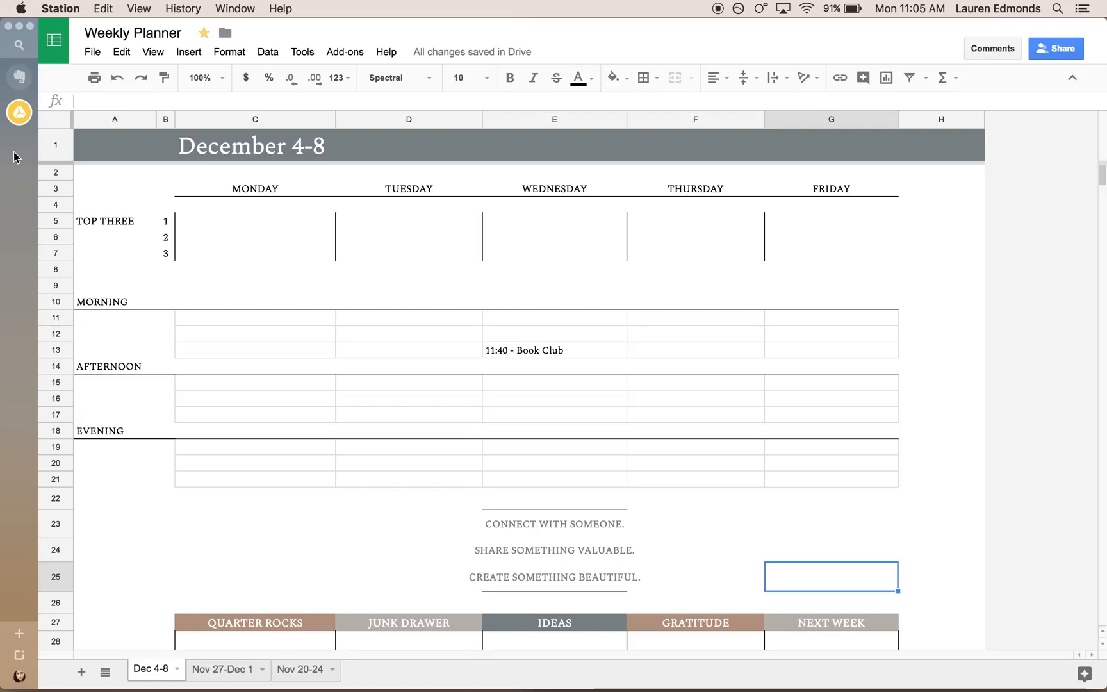
pyautogui.click(211, 227)
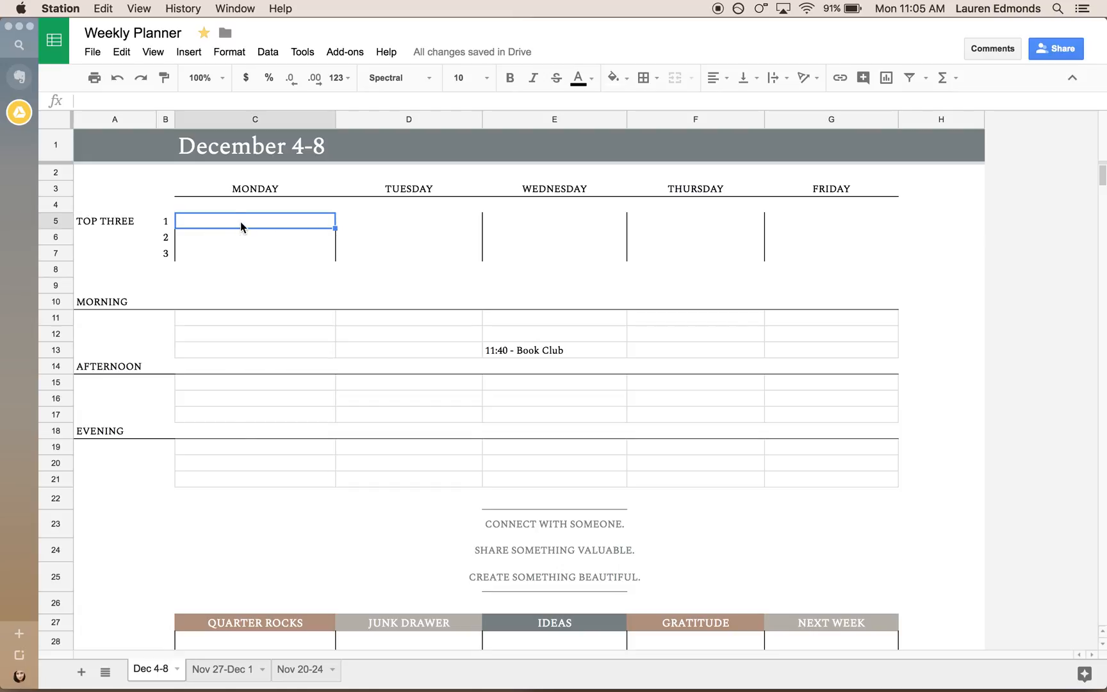
pyautogui.doubleClick(240, 222)
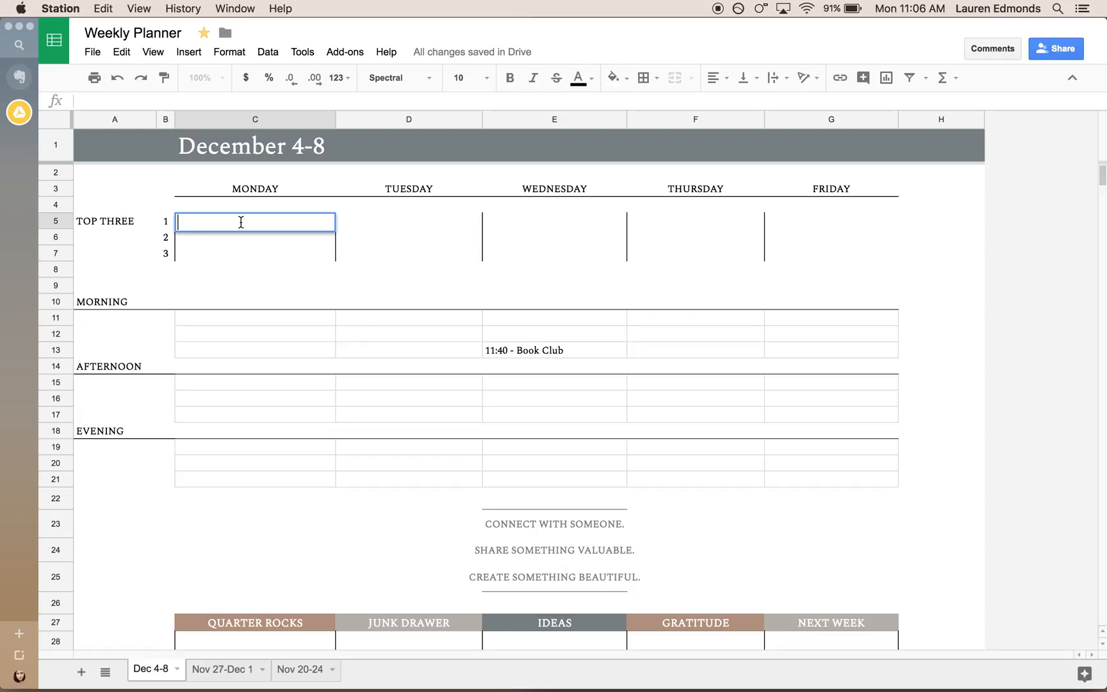
pyautogui.click(248, 242)
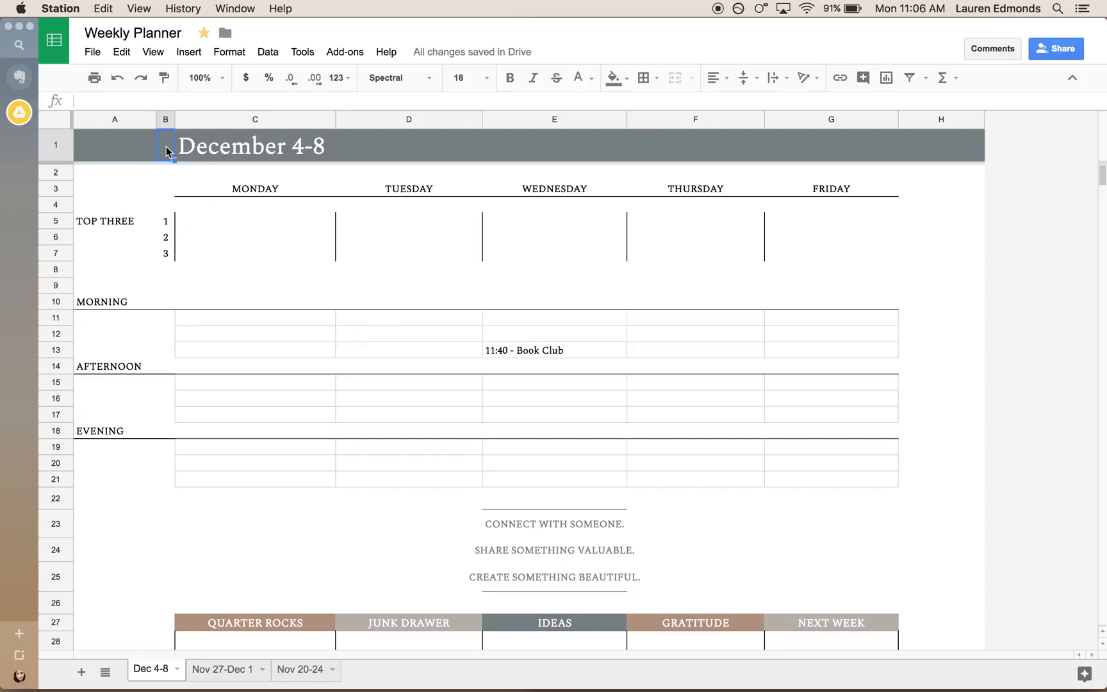
# Examine the custom fill color of the title row and the font options for the week title, without changing them.
pyautogui.click(54, 147)
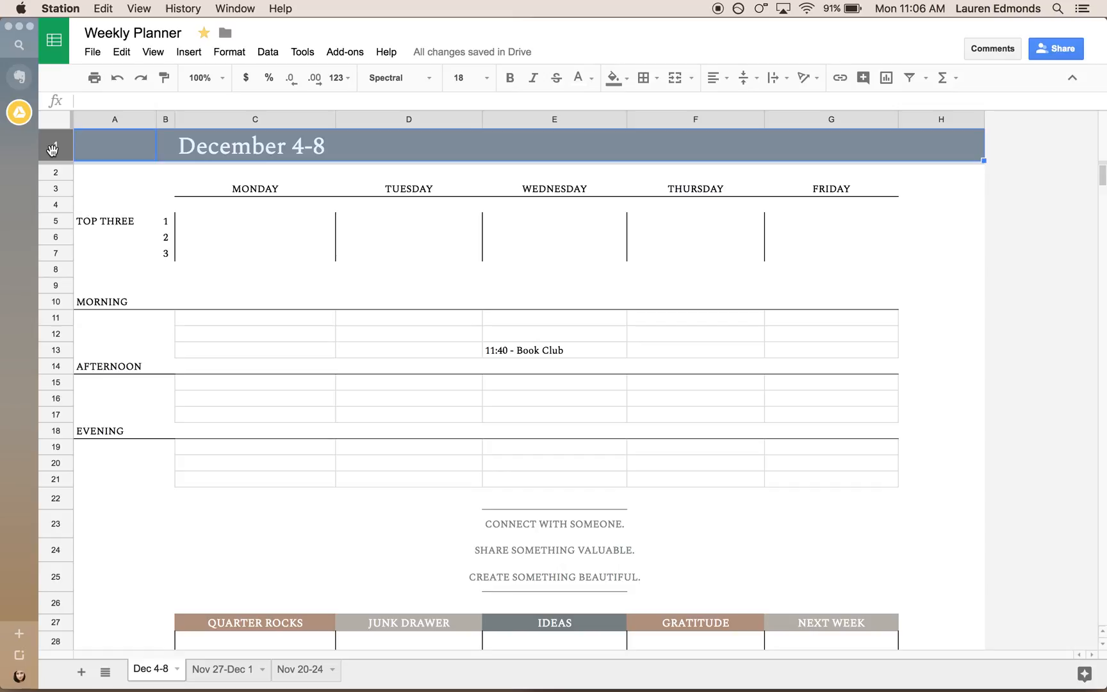
pyautogui.click(614, 78)
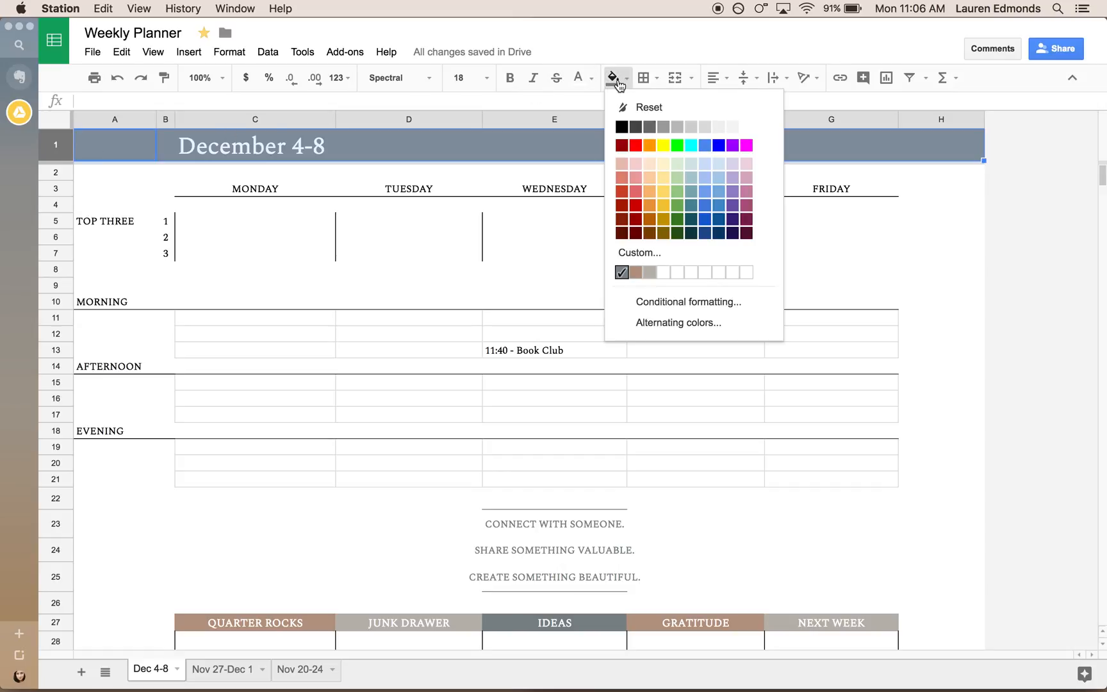
pyautogui.click(643, 254)
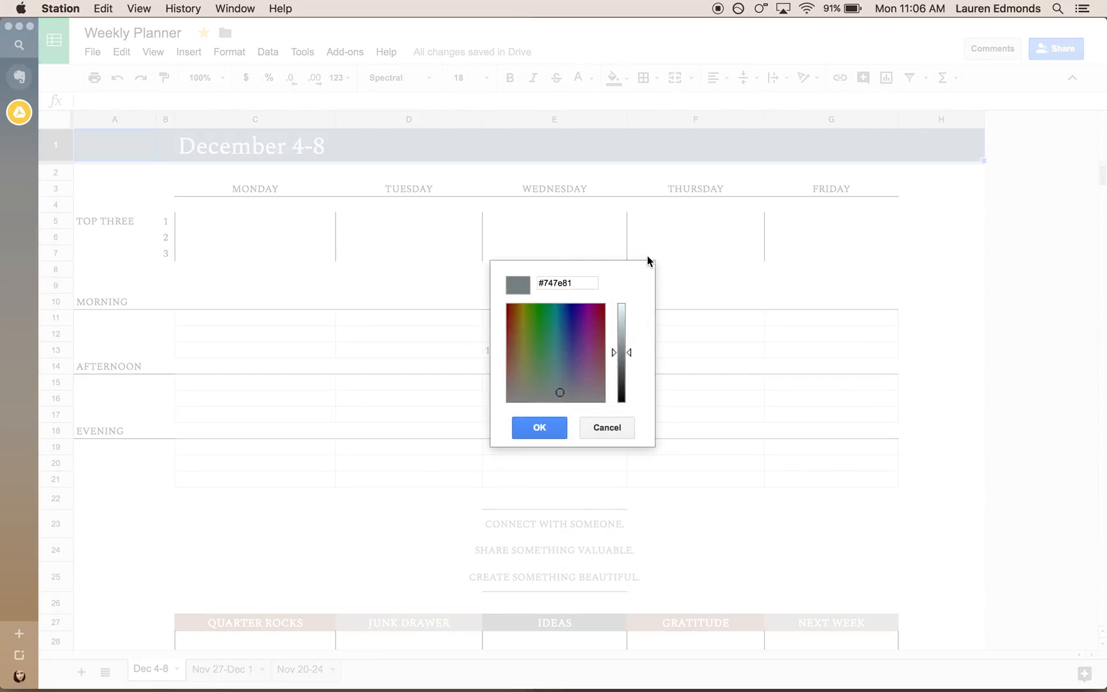
pyautogui.click(624, 430)
pyautogui.click(306, 395)
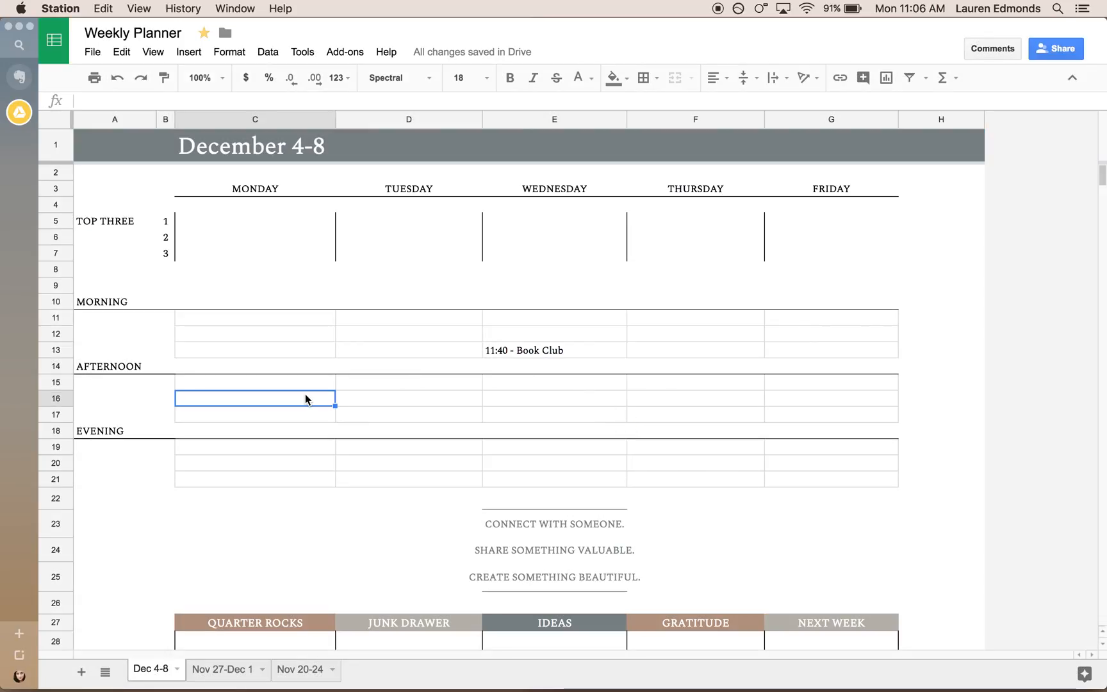
pyautogui.click(227, 148)
pyautogui.click(421, 78)
pyautogui.click(421, 79)
pyautogui.click(331, 333)
pyautogui.scroll(-1, 332, 333)
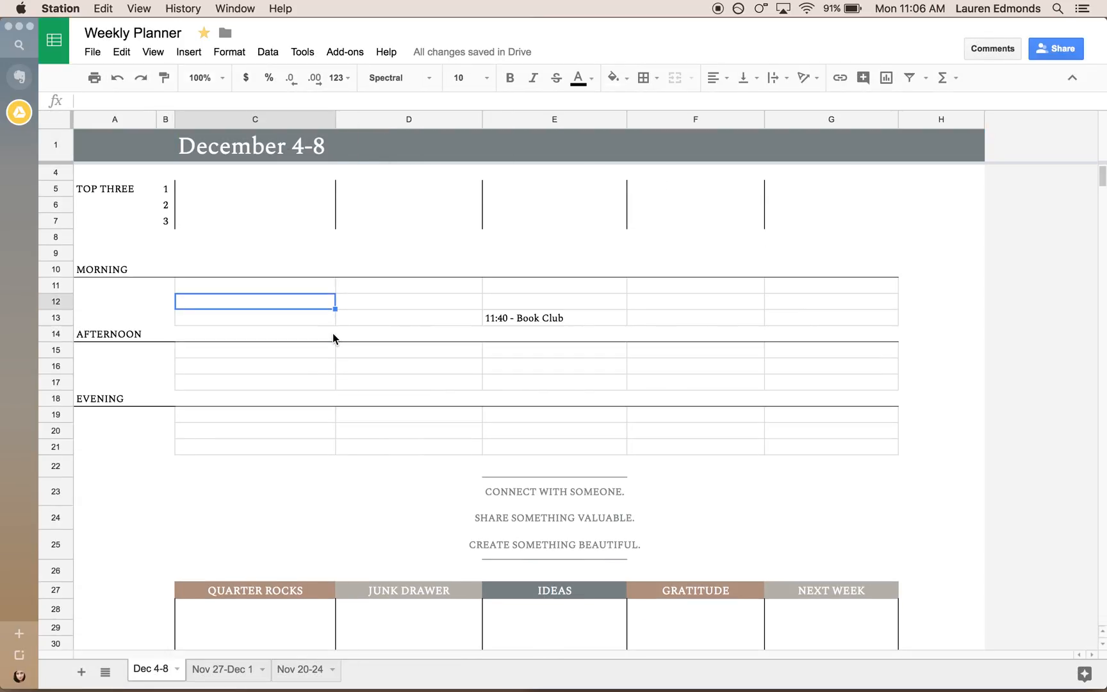
pyautogui.scroll(1, 332, 338)
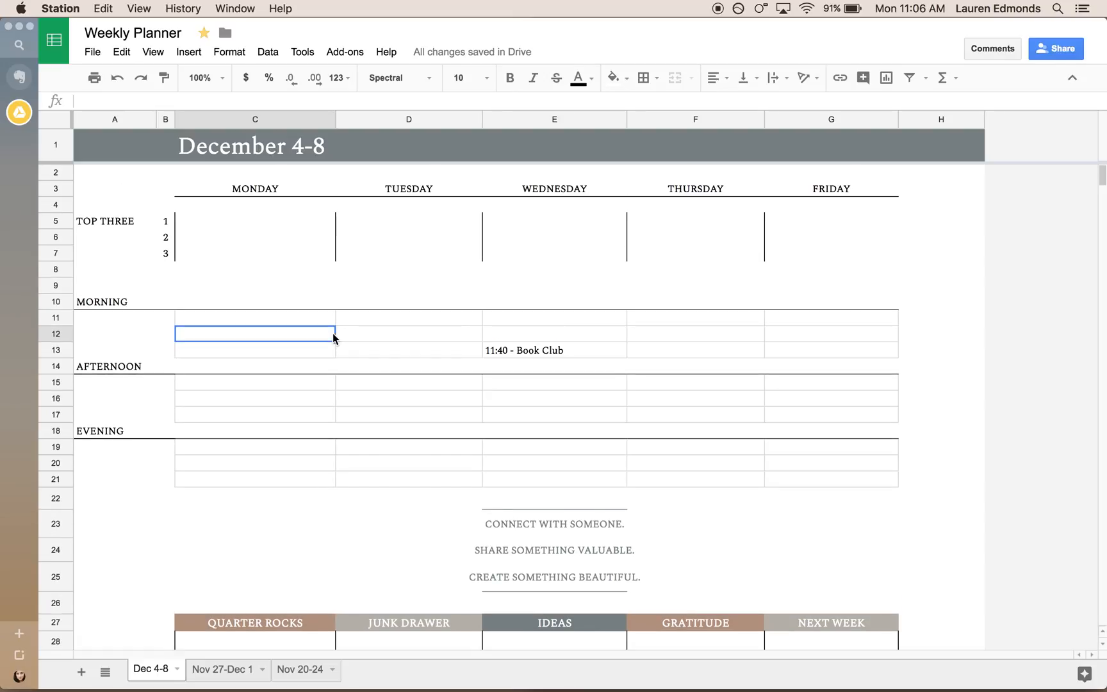
pyautogui.moveTo(201, 118)
pyautogui.click(328, 121)
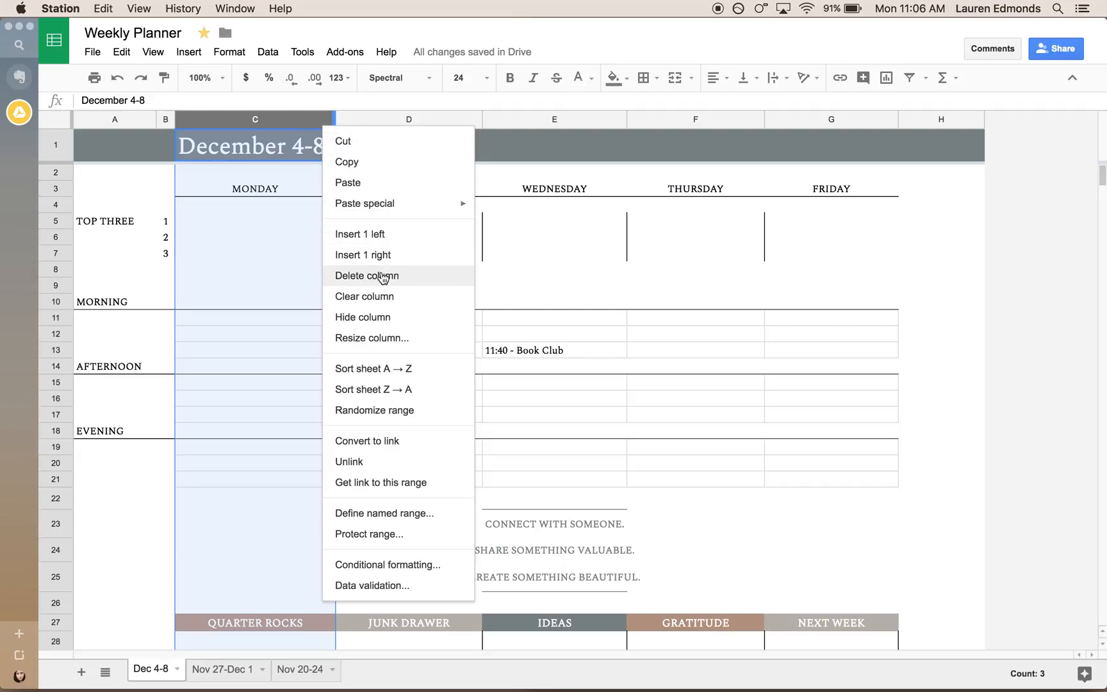
pyautogui.click(285, 120)
pyautogui.click(470, 304)
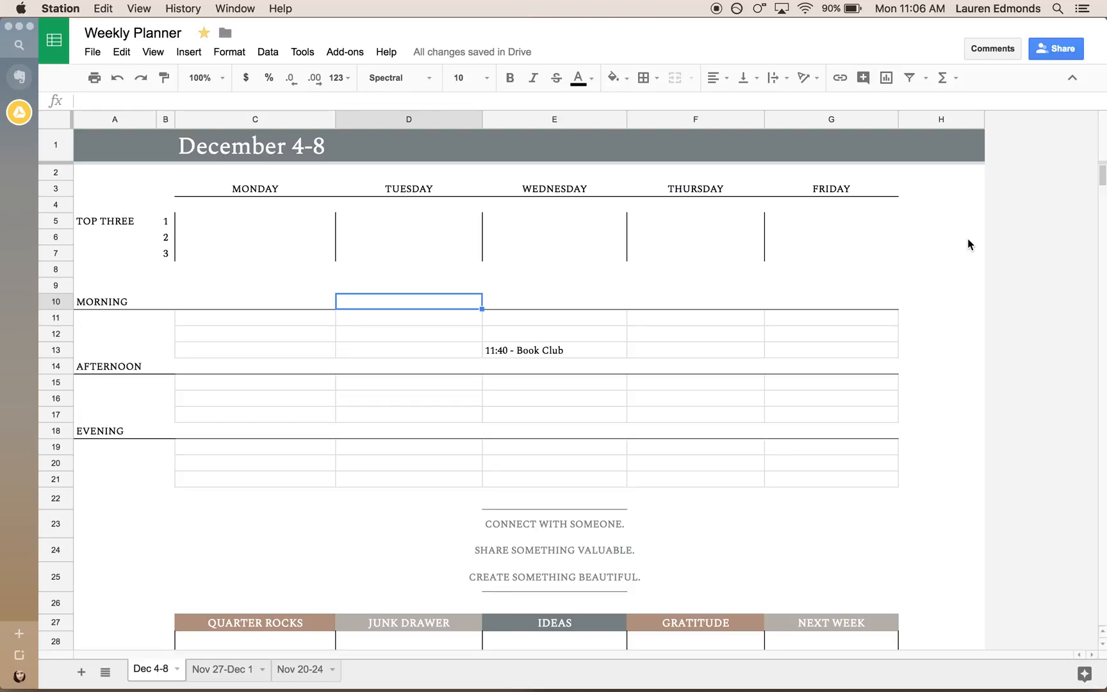
pyautogui.click(198, 334)
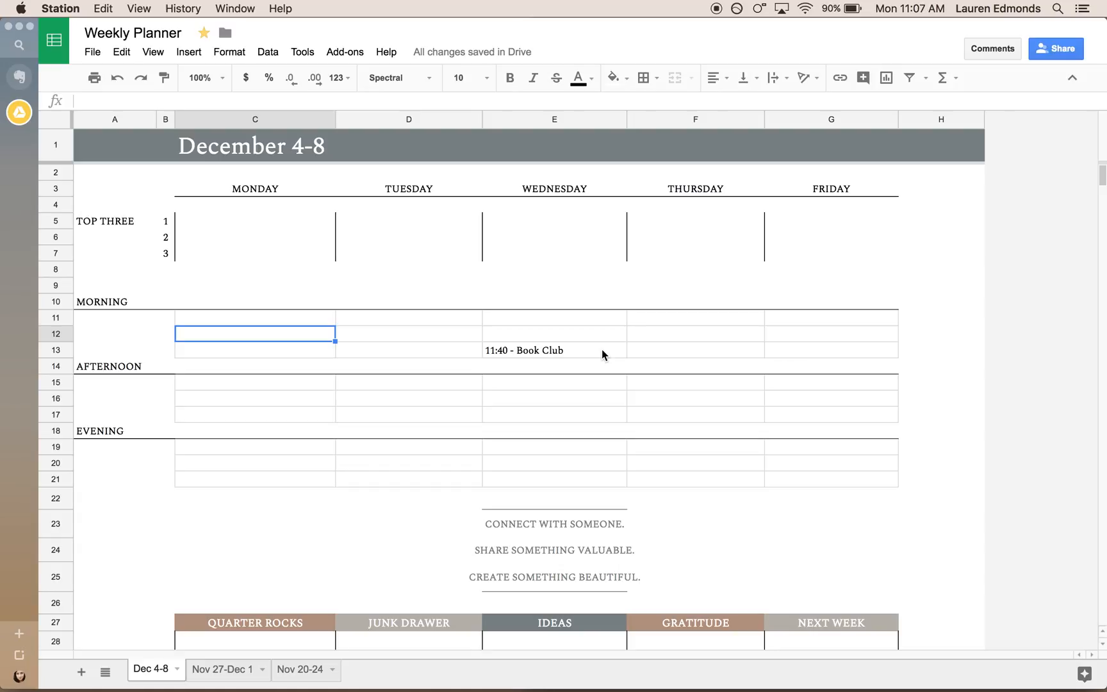
# List "Find an accountant", "Launch website" and "Write email campaign" in consecutive cells under Quarter Rocks, starting in C28.
pyautogui.scroll(-4, 602, 349)
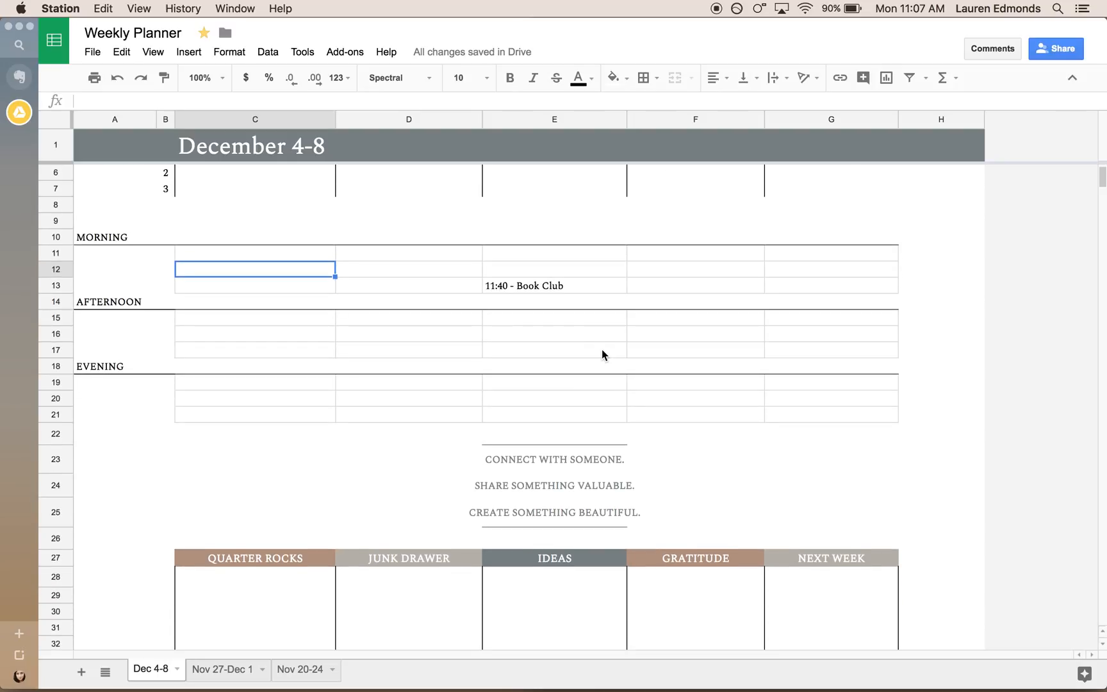
pyautogui.click(276, 527)
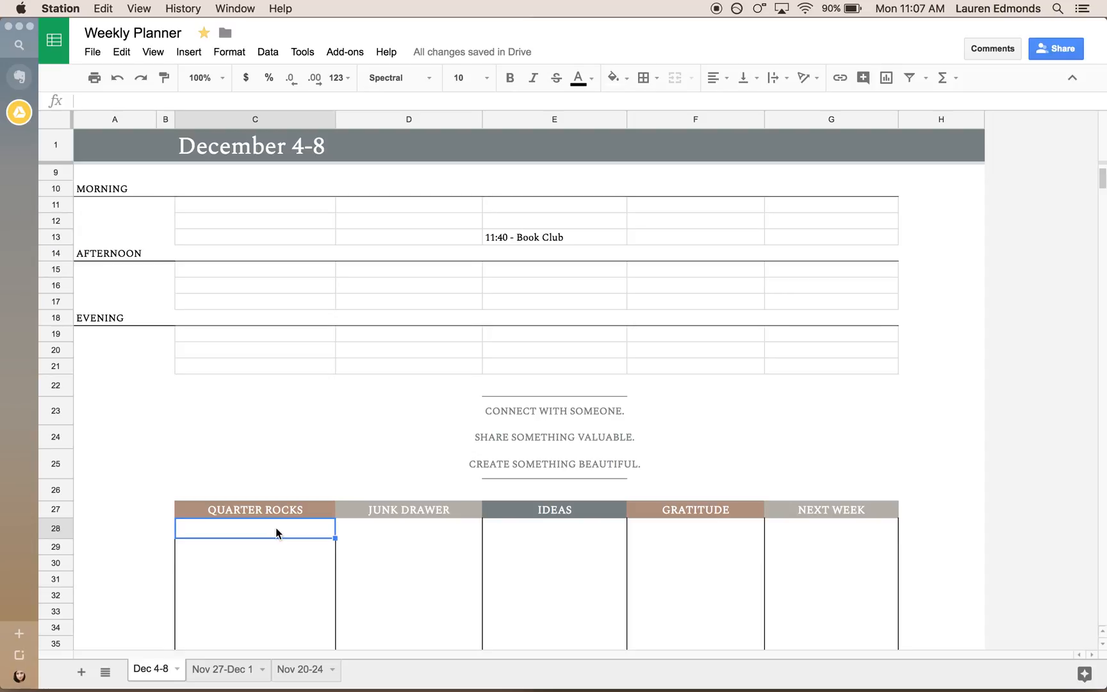
pyautogui.click(272, 544)
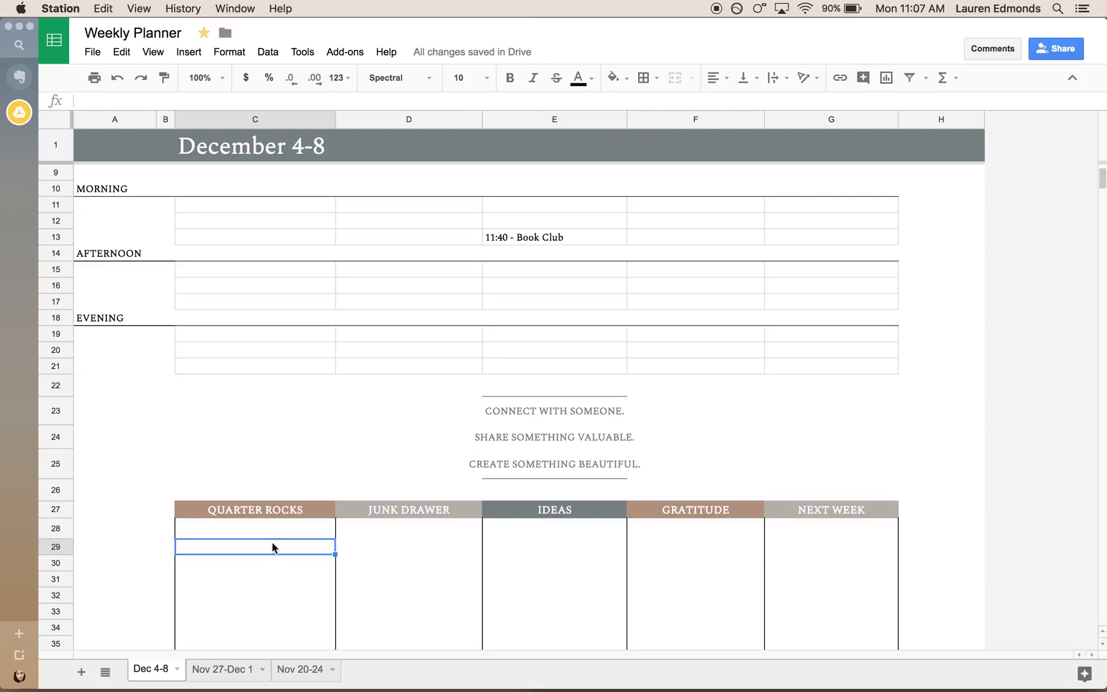
pyautogui.press('Up')
pyautogui.press('Down')
pyautogui.press('Down')
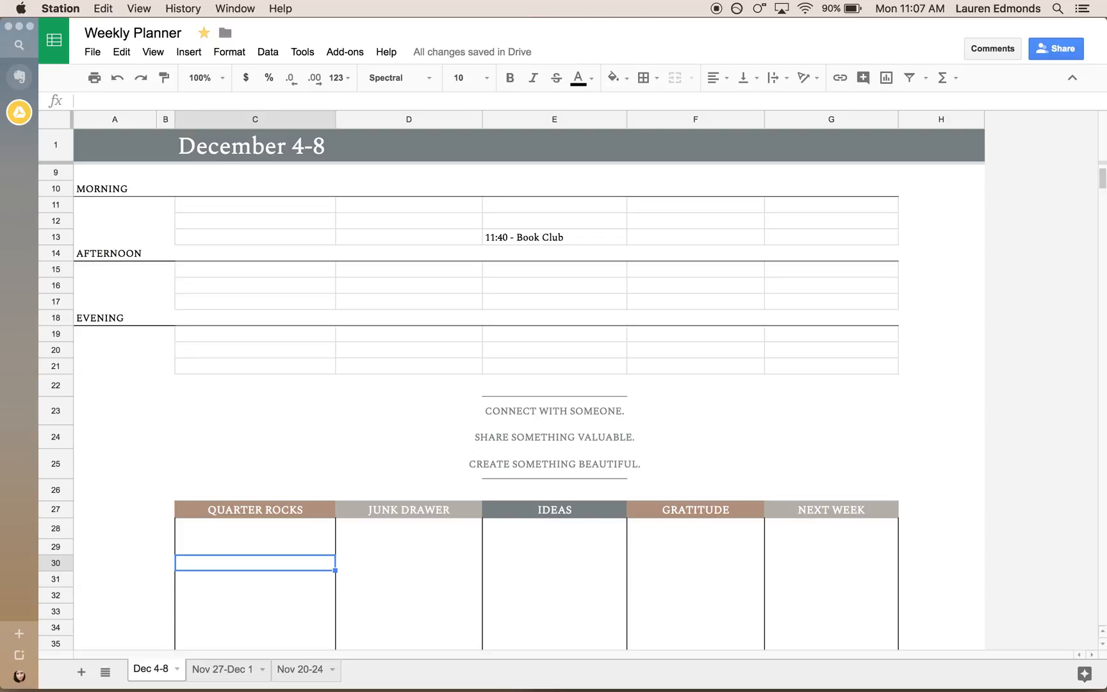
pyautogui.click(197, 533)
pyautogui.write('Find an accountant')
pyautogui.press('Return')
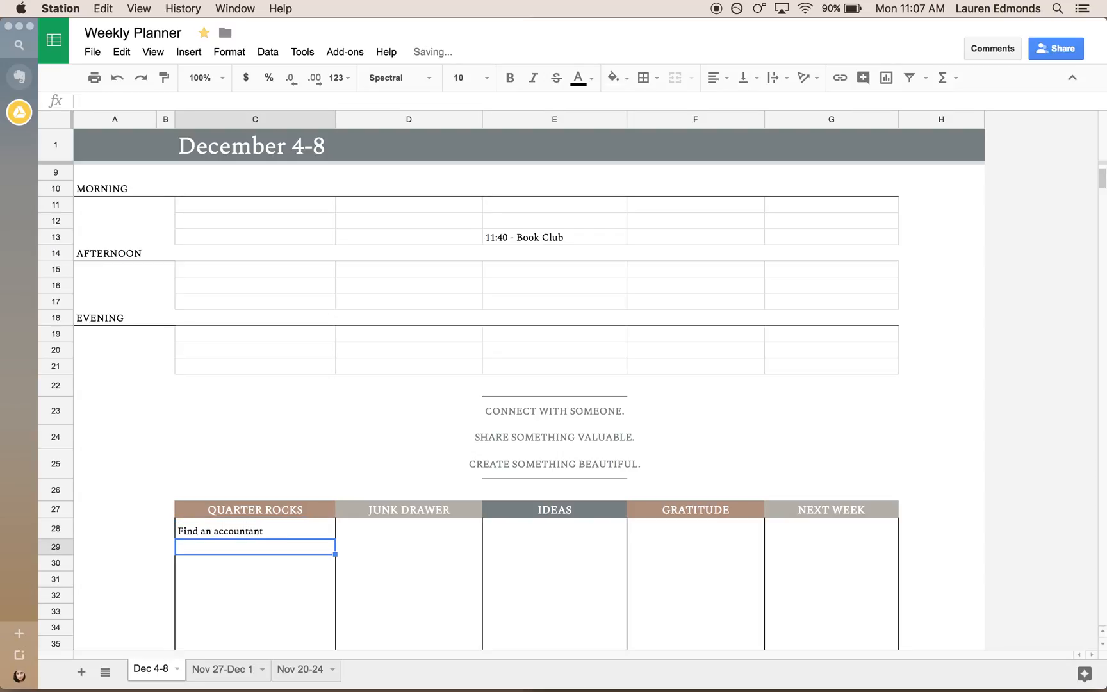
pyautogui.write('Launch website')
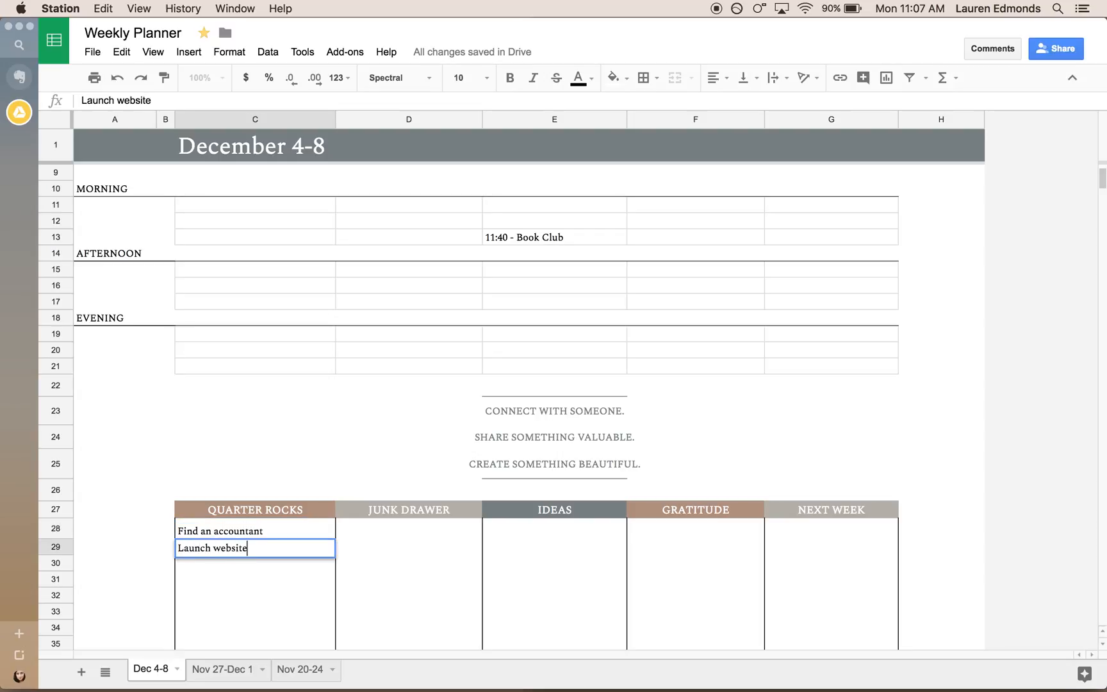
pyautogui.press('Return')
pyautogui.write('Write ')
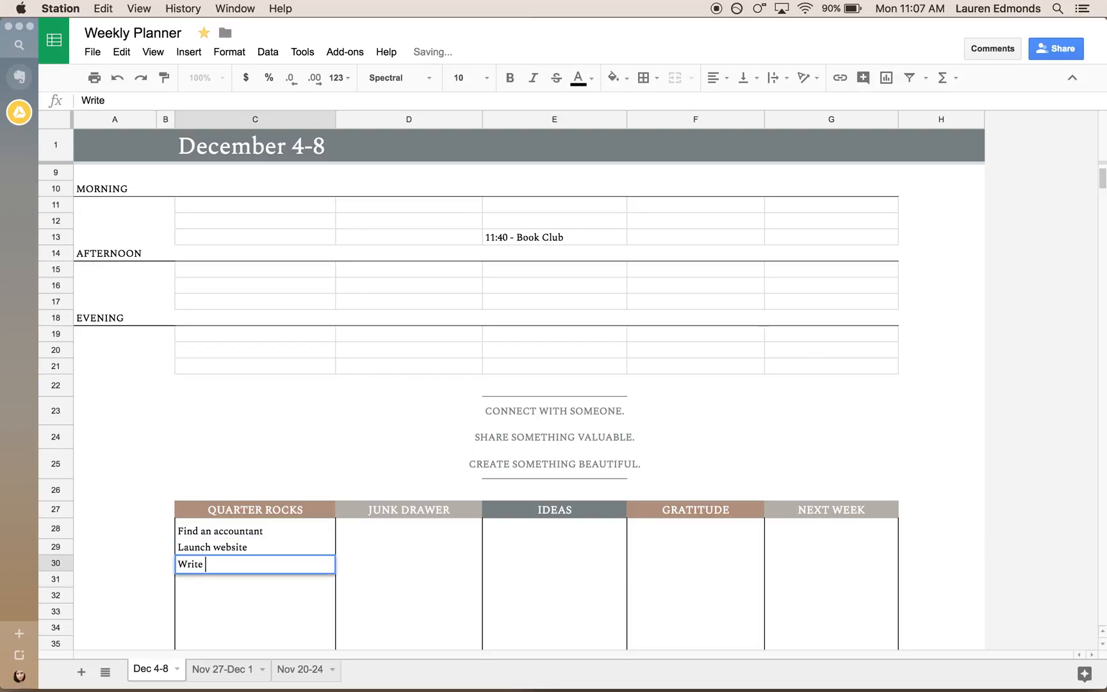
pyautogui.write('email campaign')
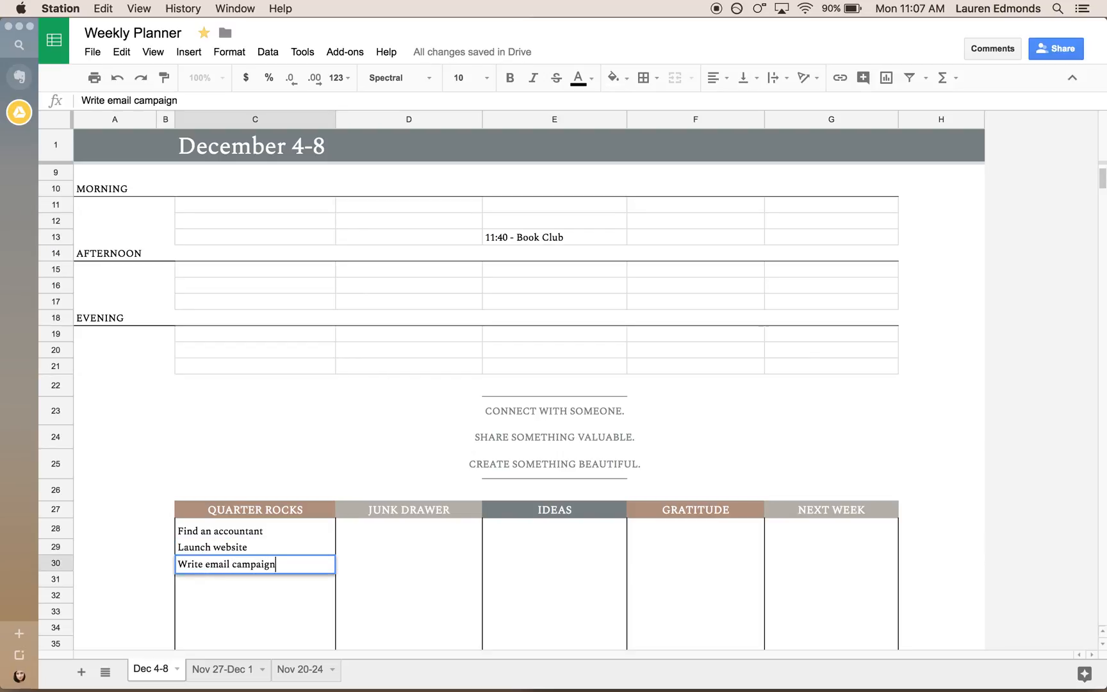
pyautogui.click(290, 421)
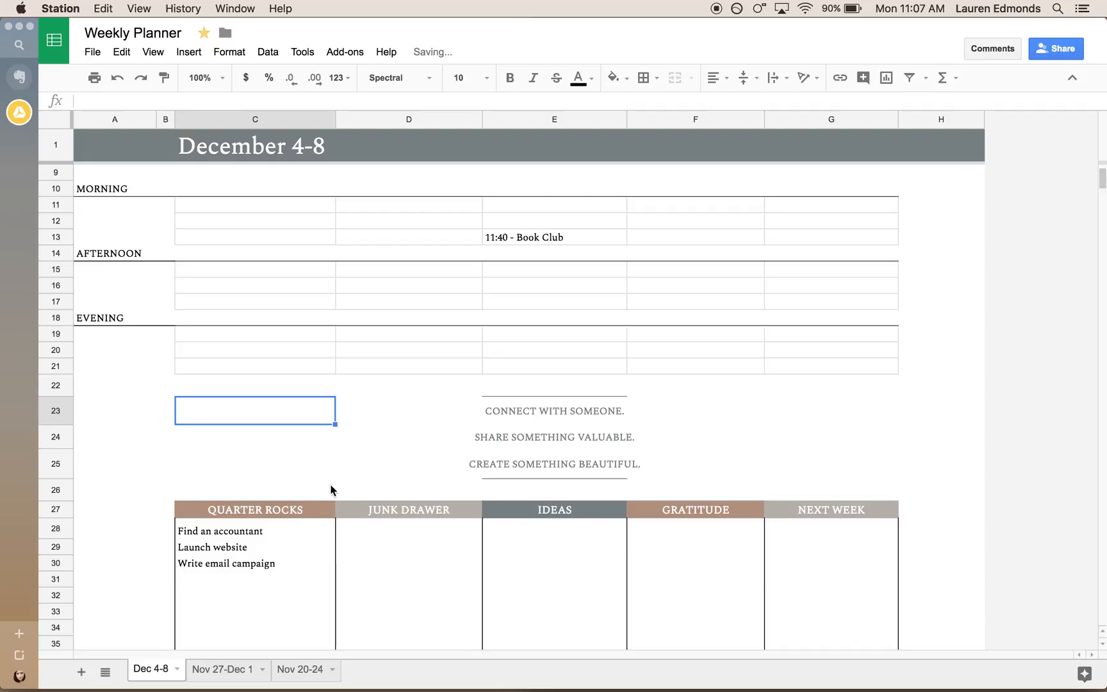
# Enter "6 - Bible Study" in the first evening row for Wednesday, cell E19.
pyautogui.scroll(1, 330, 490)
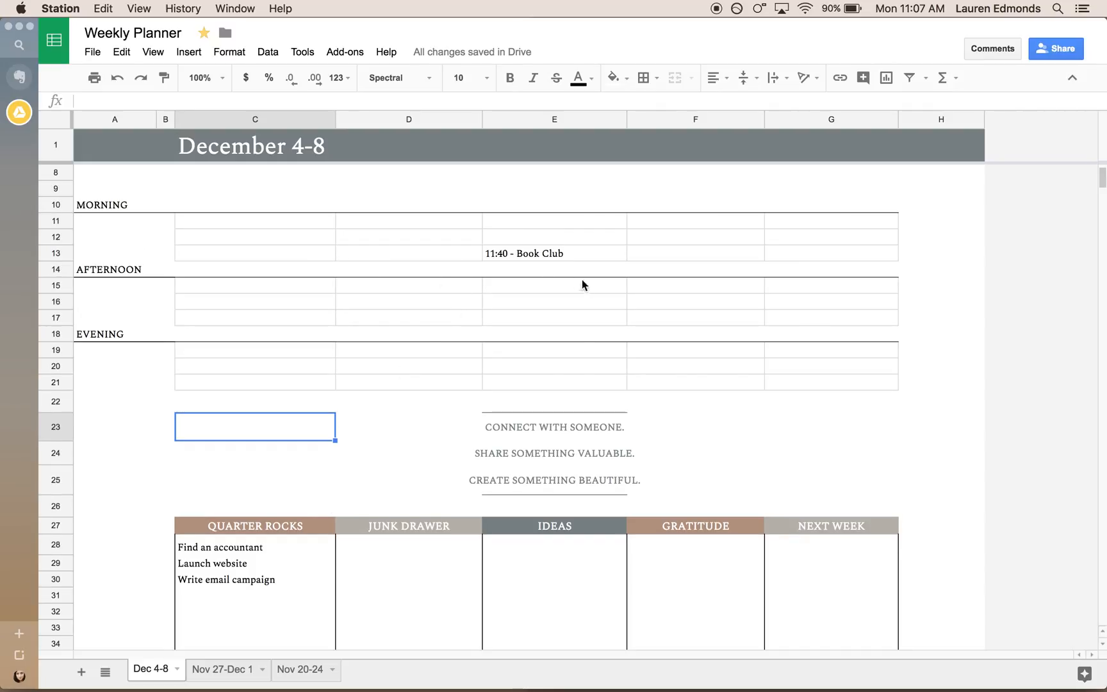
pyautogui.click(520, 353)
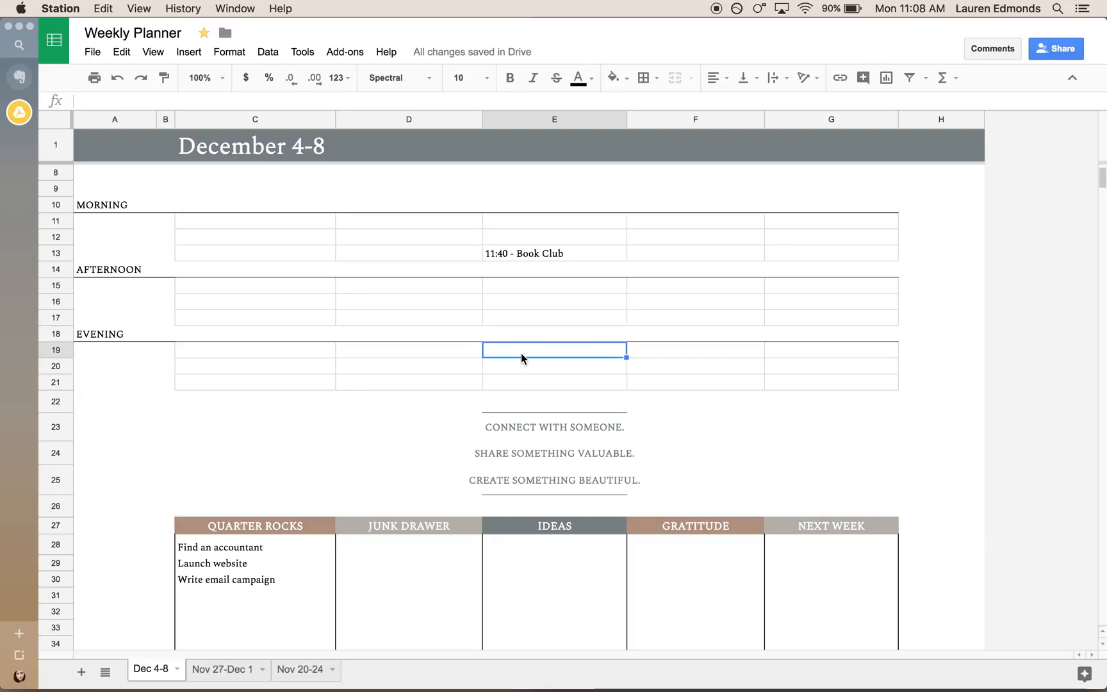
pyautogui.write('6 - Bible Study')
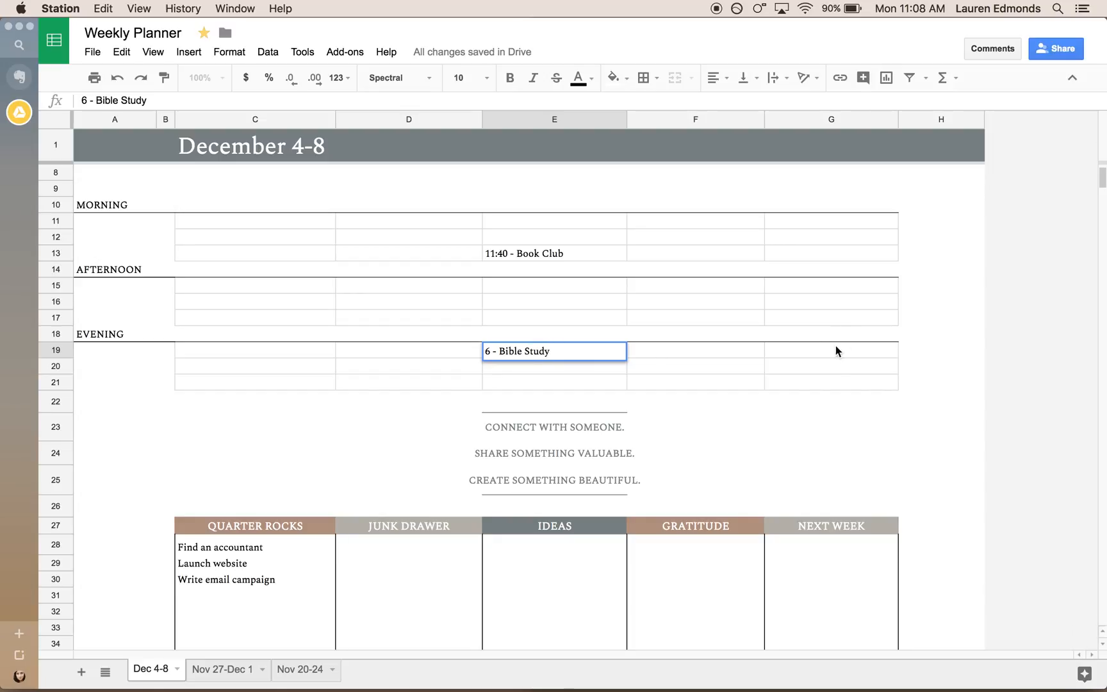
pyautogui.click(841, 349)
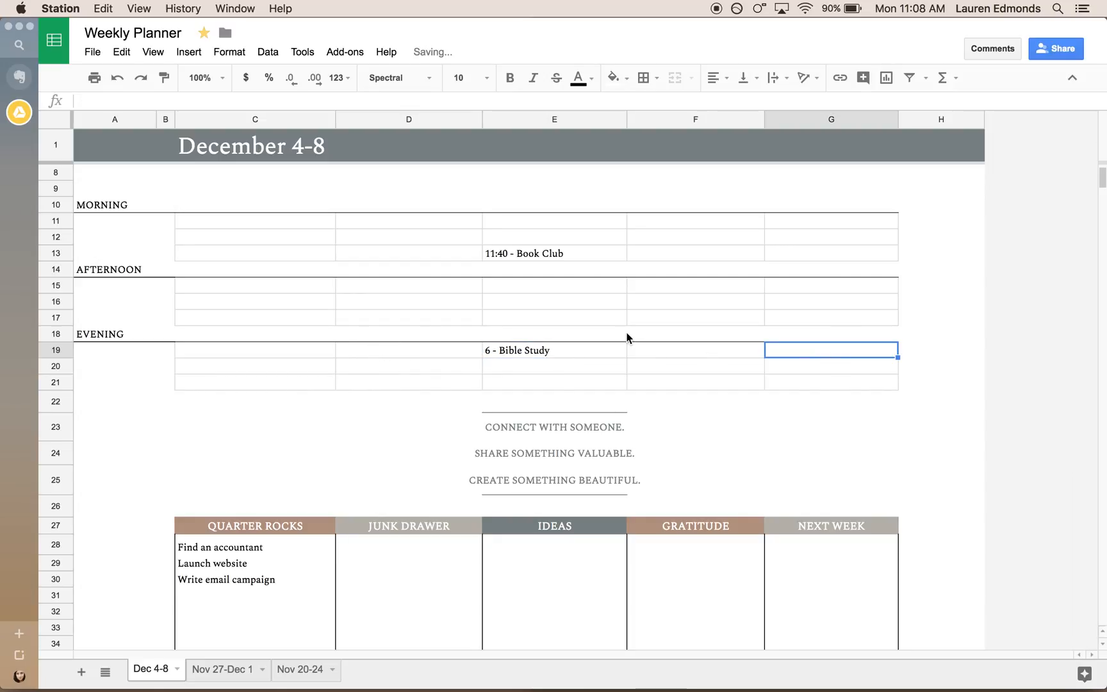
# Duplicate the Dec 4-8 sheet, place the copy before the original, and leave the copy as the active sheet.
pyautogui.scroll(3, 627, 338)
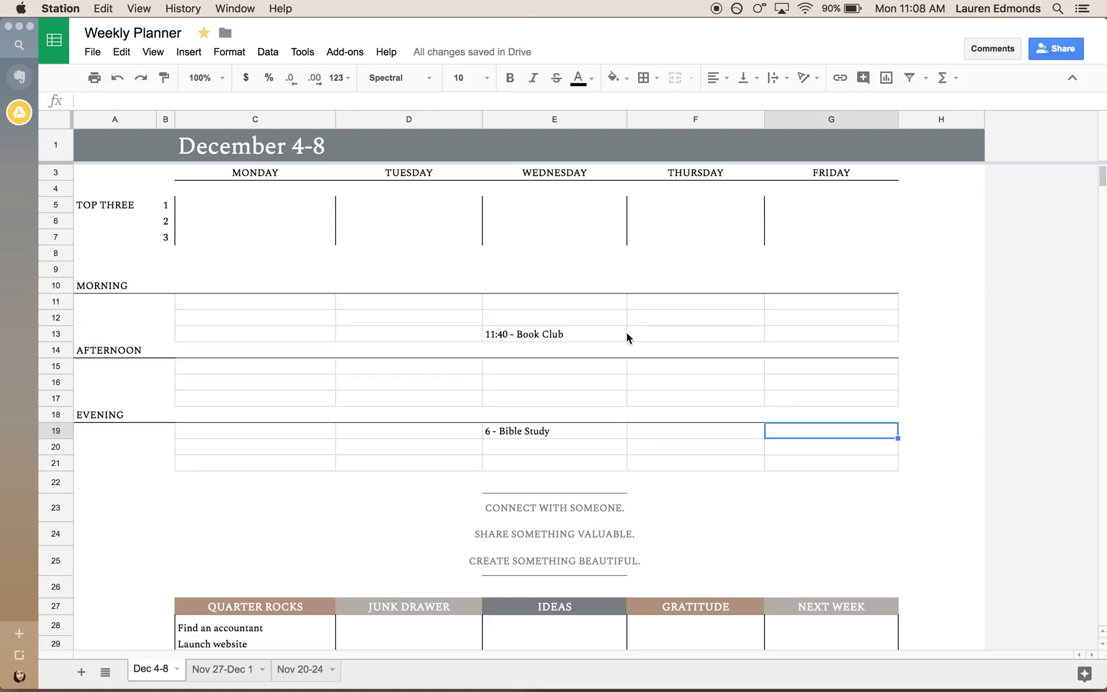
pyautogui.scroll(-5, 626, 337)
pyautogui.scroll(3, 627, 337)
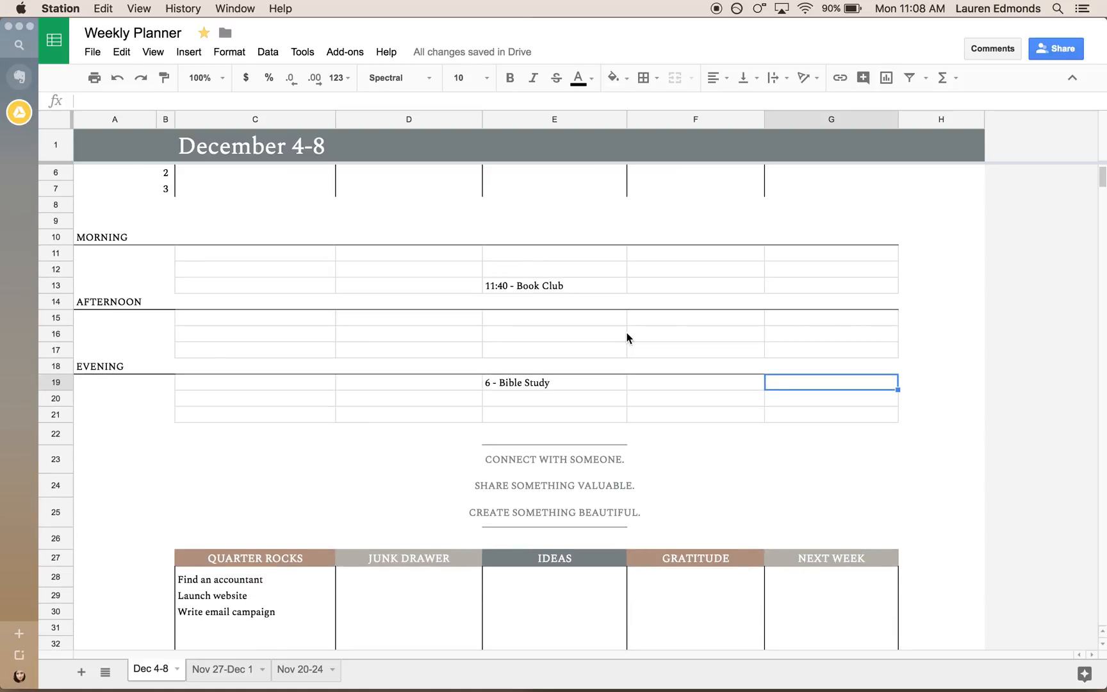
pyautogui.scroll(2, 627, 338)
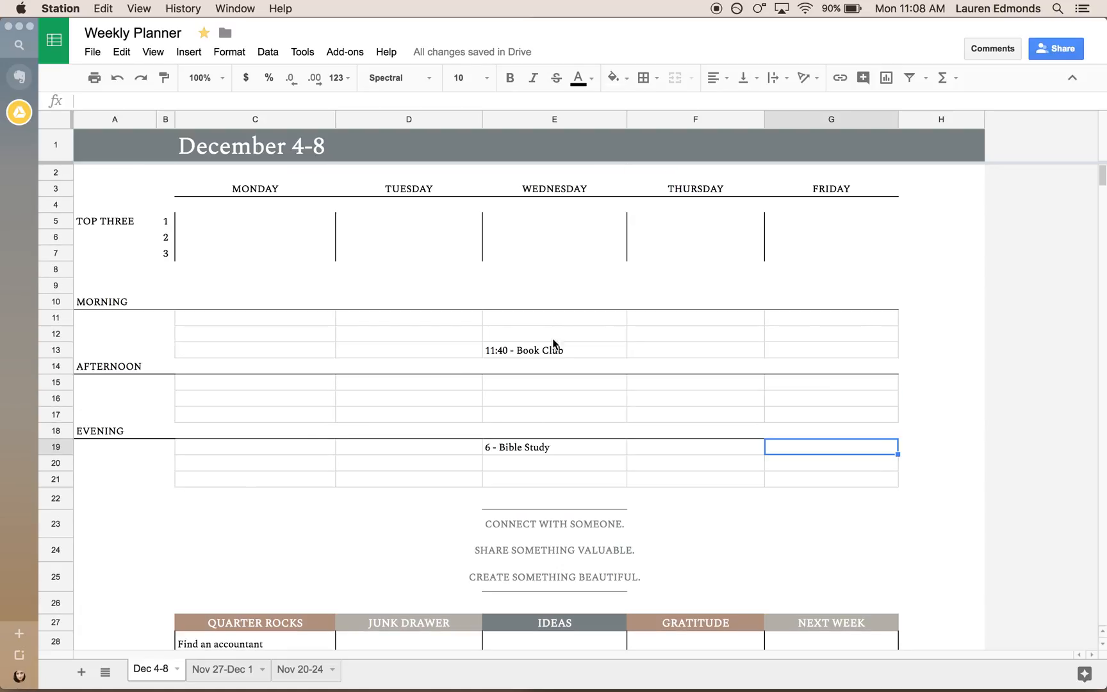
pyautogui.click(178, 670)
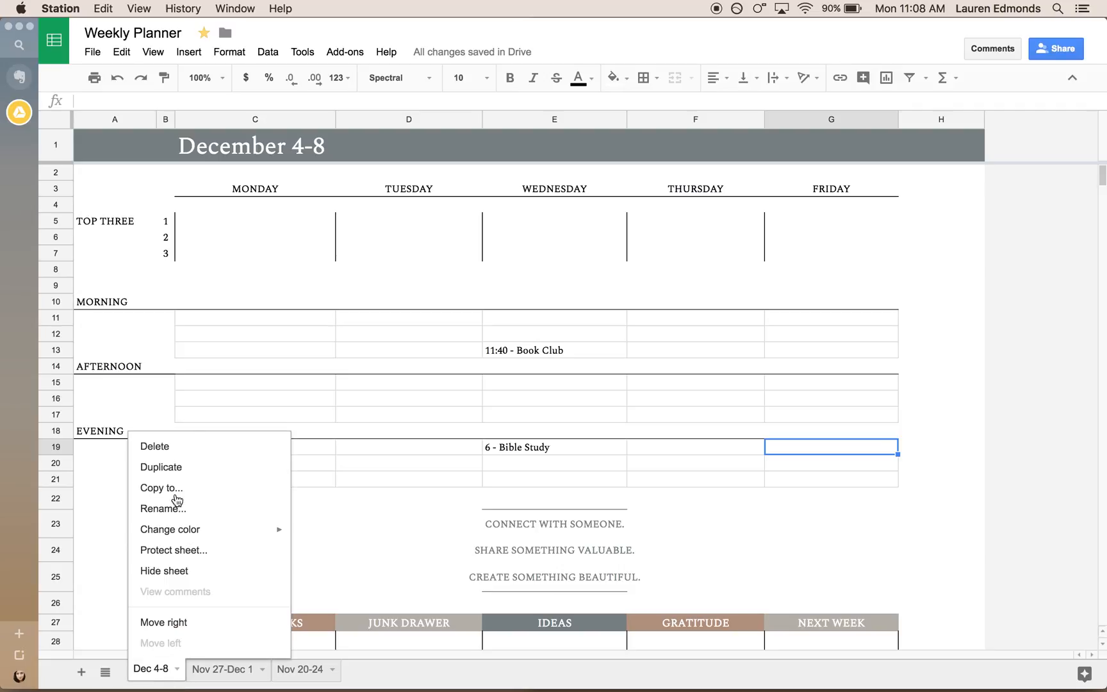
pyautogui.click(161, 467)
pyautogui.moveTo(239, 673); pyautogui.dragTo(161, 673)
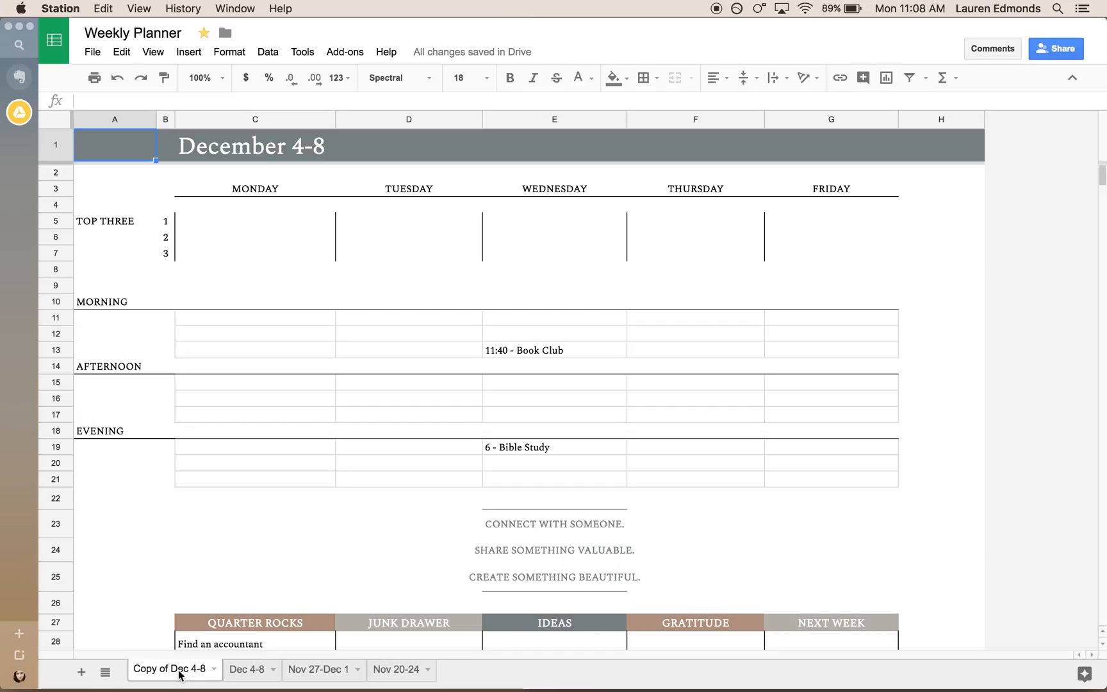
pyautogui.click(237, 671)
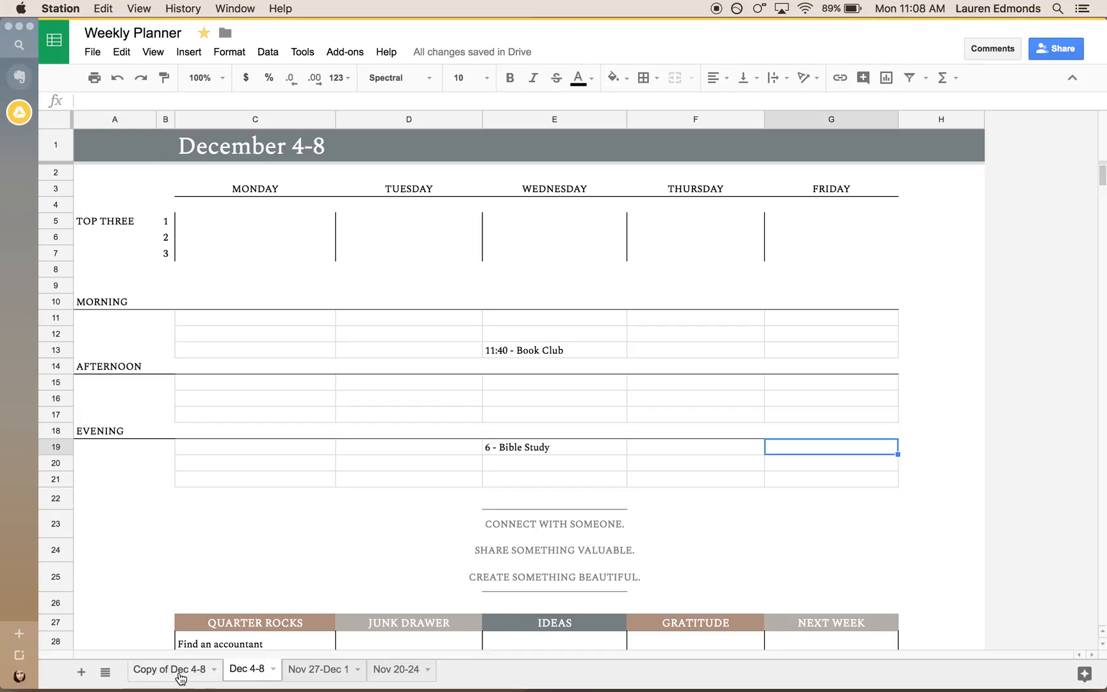
pyautogui.click(181, 674)
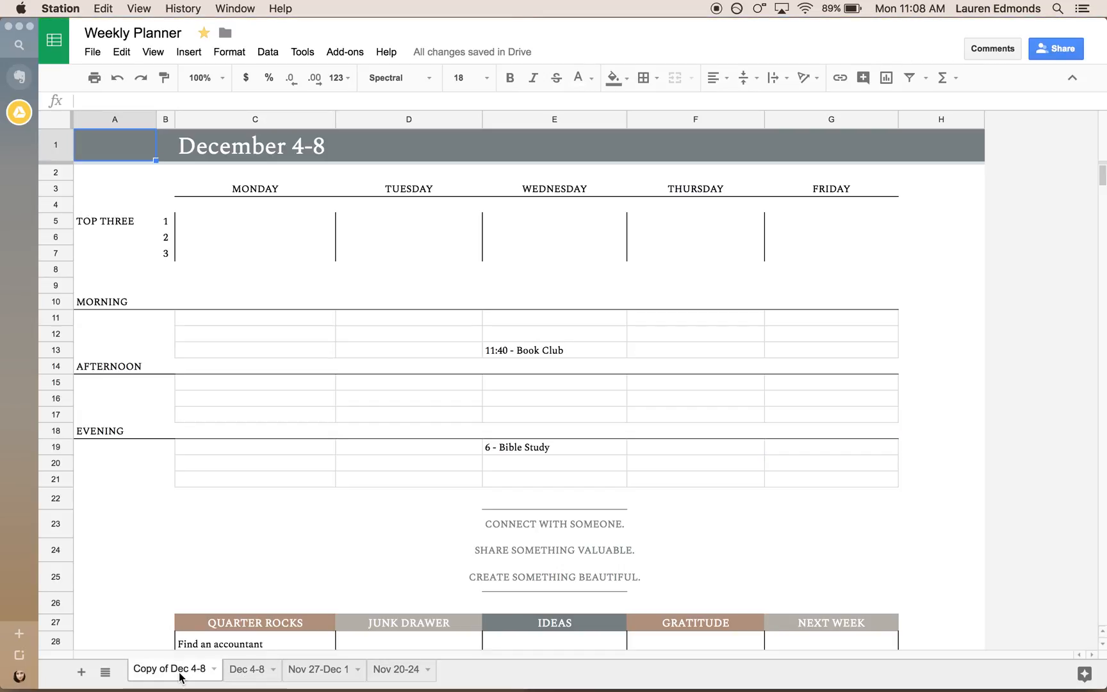
# Check the dates of the following week in Calendar and rename the copied Dec 4-8 sheet to "Dec 11-15".
pyautogui.click(574, 678)
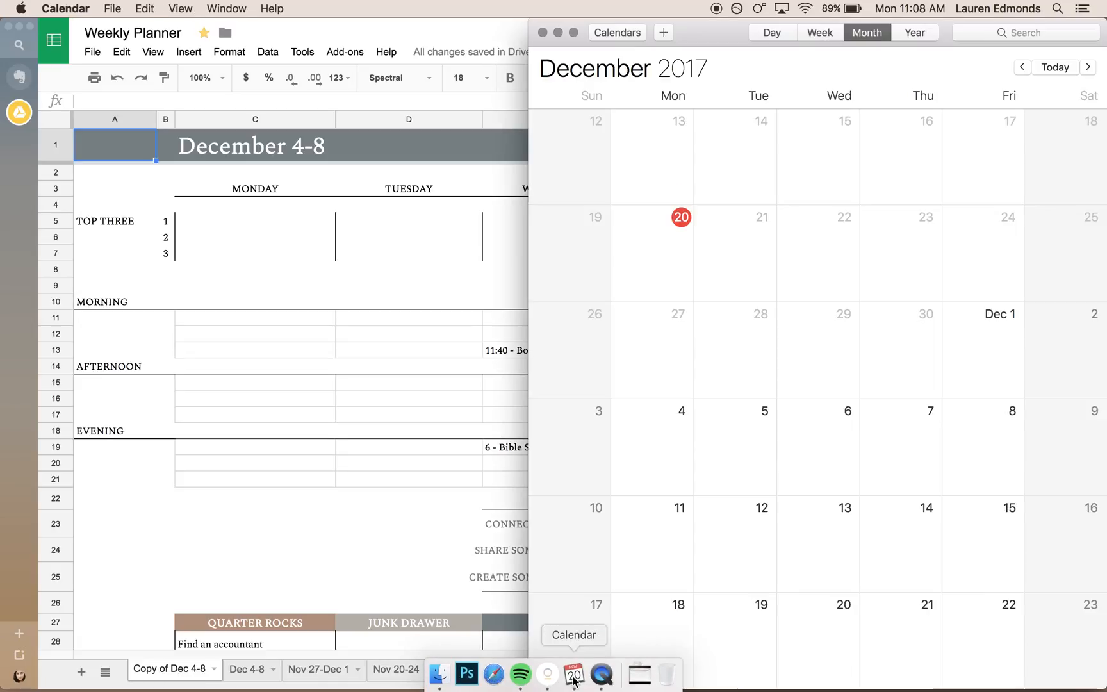
pyautogui.scroll(-2, 862, 349)
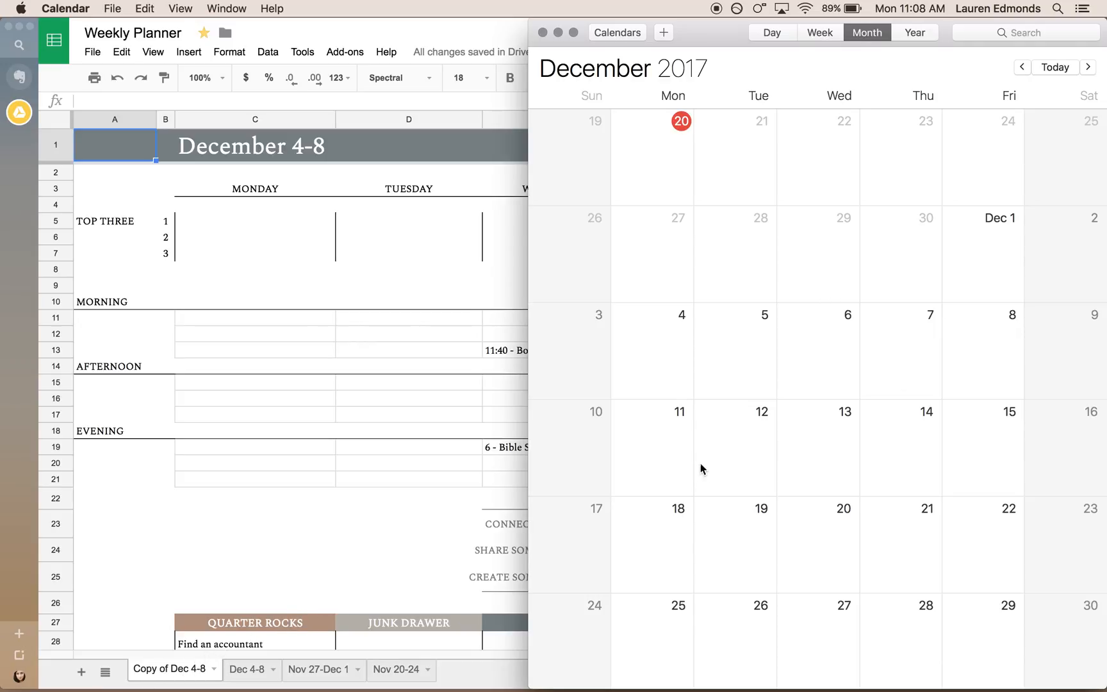
pyautogui.click(204, 671)
pyautogui.click(214, 670)
pyautogui.click(191, 510)
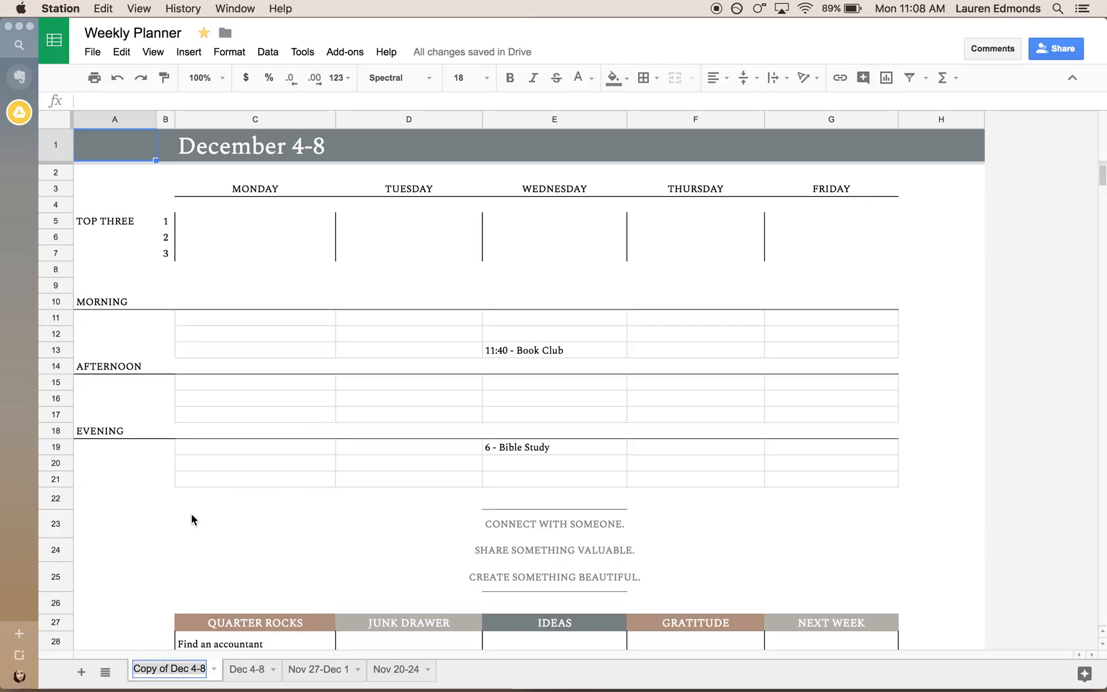
pyautogui.press('BackSpace')
pyautogui.press('BackSpace')
pyautogui.press('BackSpace')
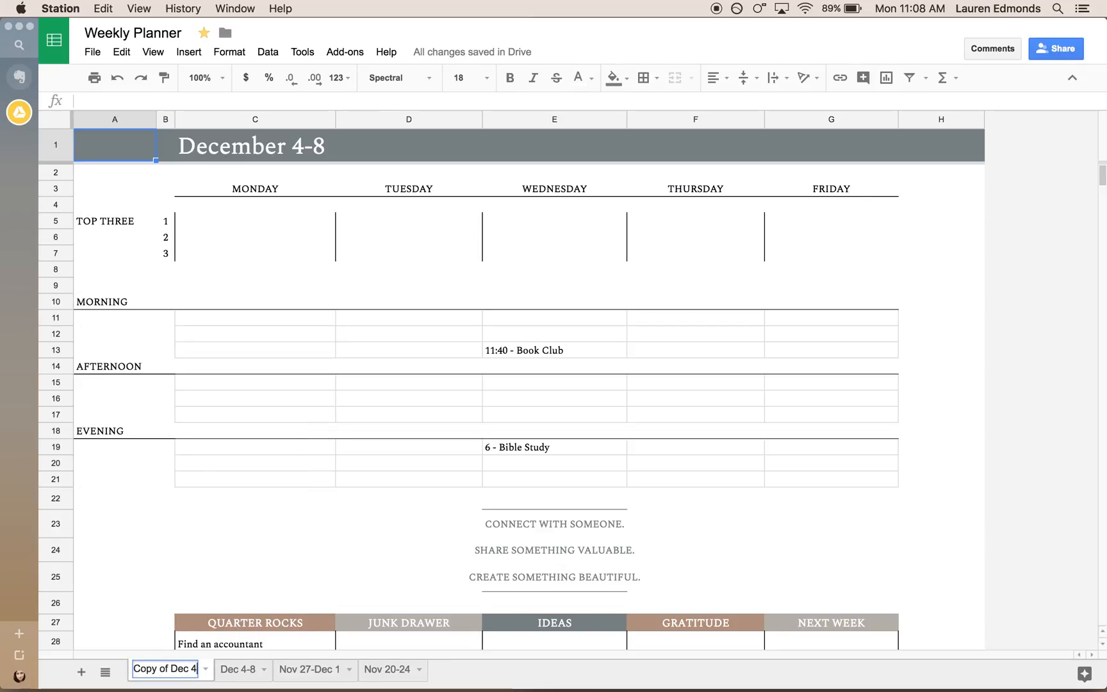
pyautogui.write('11-15')
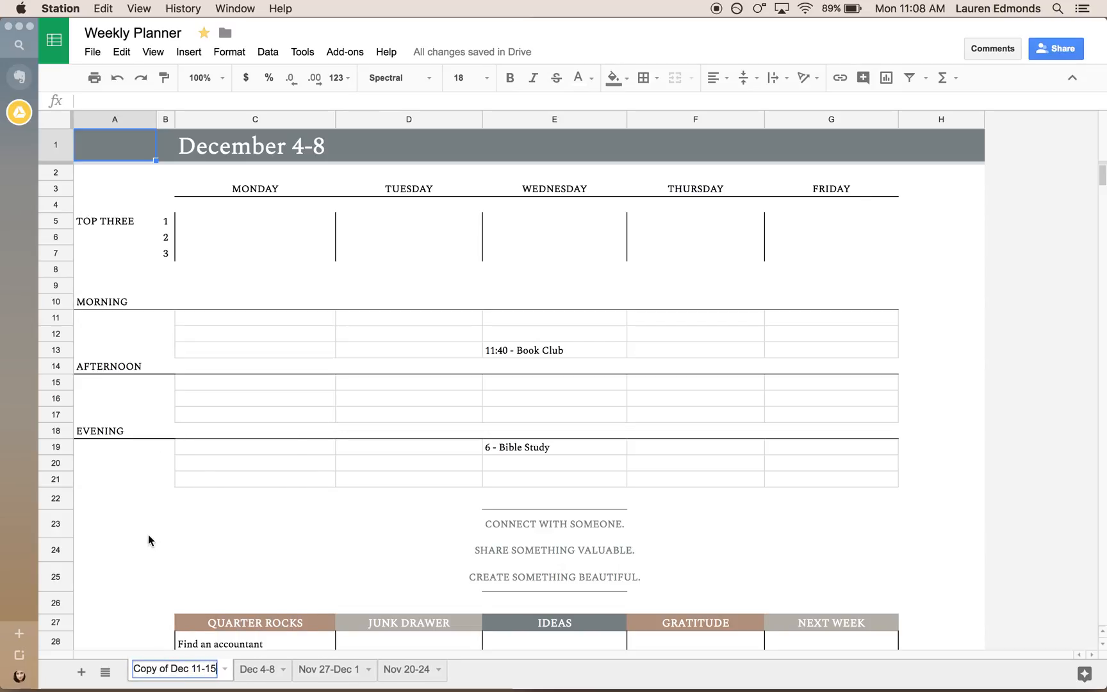
pyautogui.click(170, 668)
pyautogui.press('BackSpace')
pyautogui.press('BackSpace')
pyautogui.press('BackSpace')
pyautogui.press('BackSpace')
pyautogui.press('BackSpace')
pyautogui.press('BackSpace')
pyautogui.press('BackSpace')
pyautogui.press('BackSpace')
pyautogui.press('Return')
pyautogui.click(172, 602)
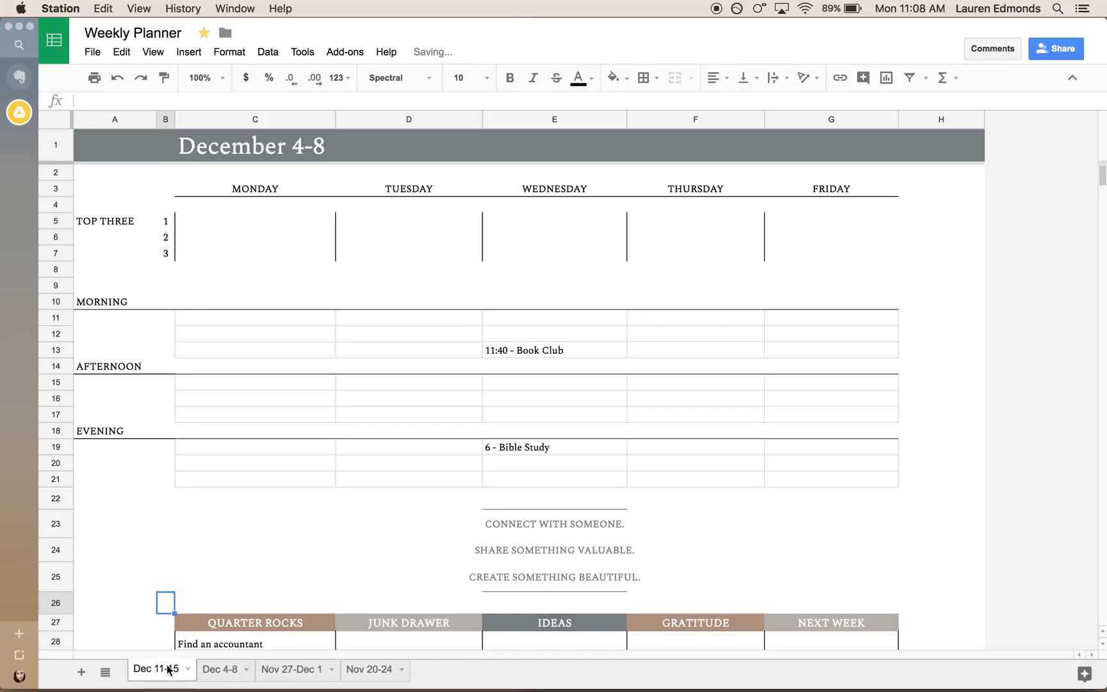
# Change the week title in C1 of the Dec 11-15 sheet to "December 11-15".
pyautogui.doubleClick(214, 150)
pyautogui.moveTo(329, 151); pyautogui.dragTo(296, 152)
pyautogui.write('11-15')
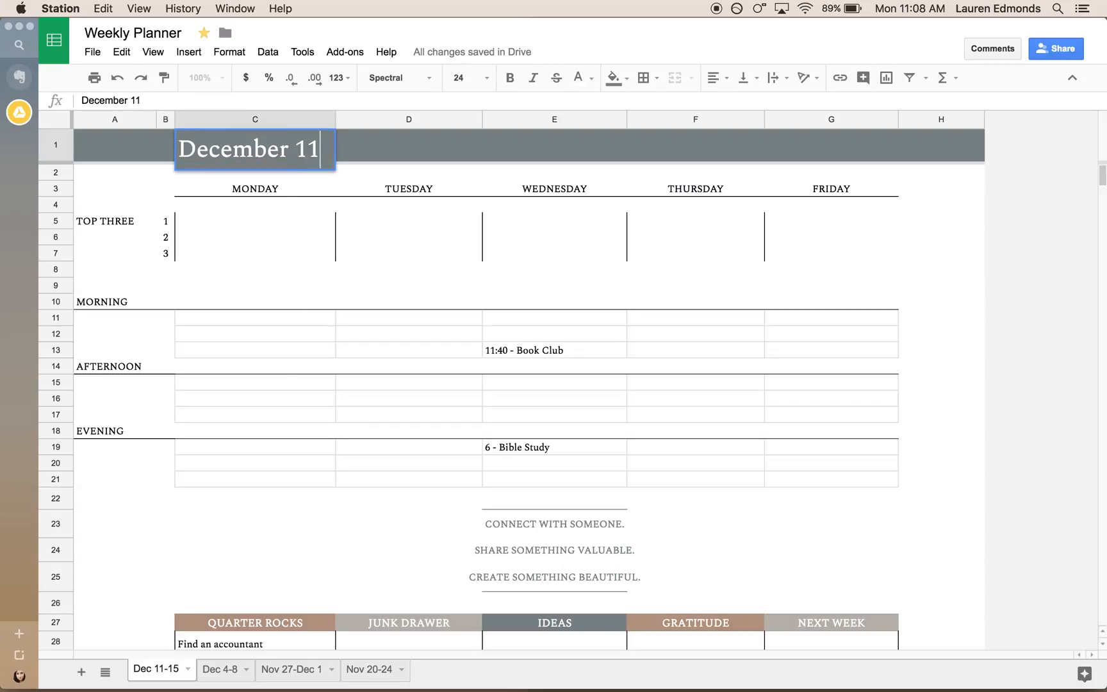
pyautogui.click(340, 437)
pyautogui.click(259, 526)
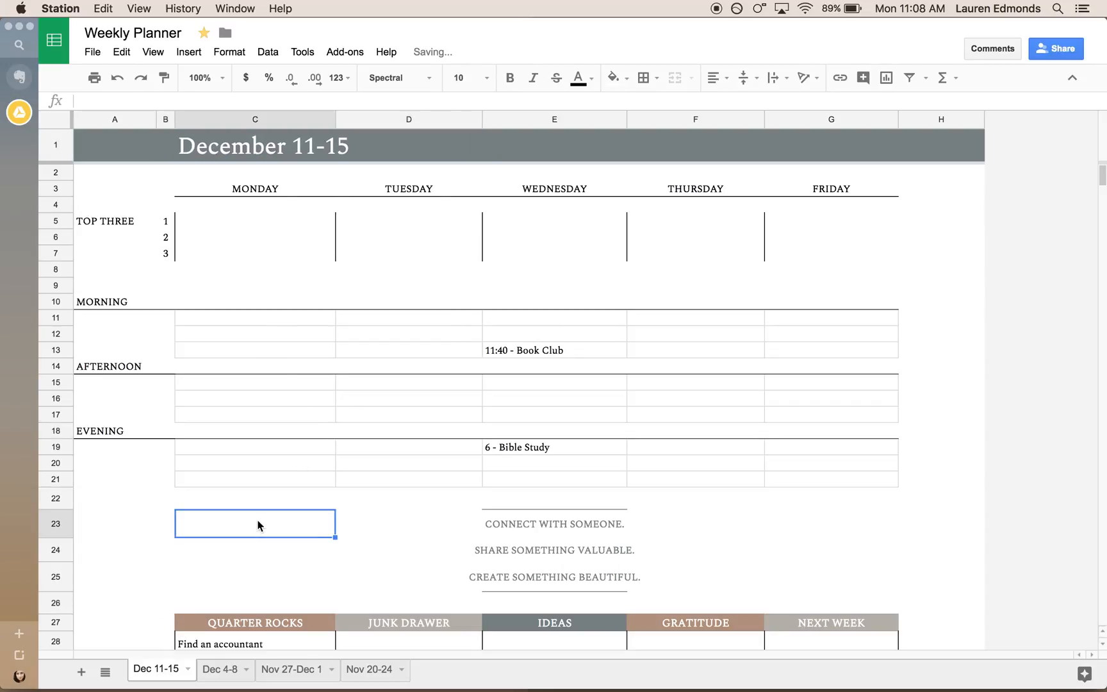
# Review the goals and appointments carried over to the Dec 11-15 sheet, comparing it with the Nov 27-Dec 1 and Dec 4-8 sheets.
pyautogui.scroll(-1, 259, 526)
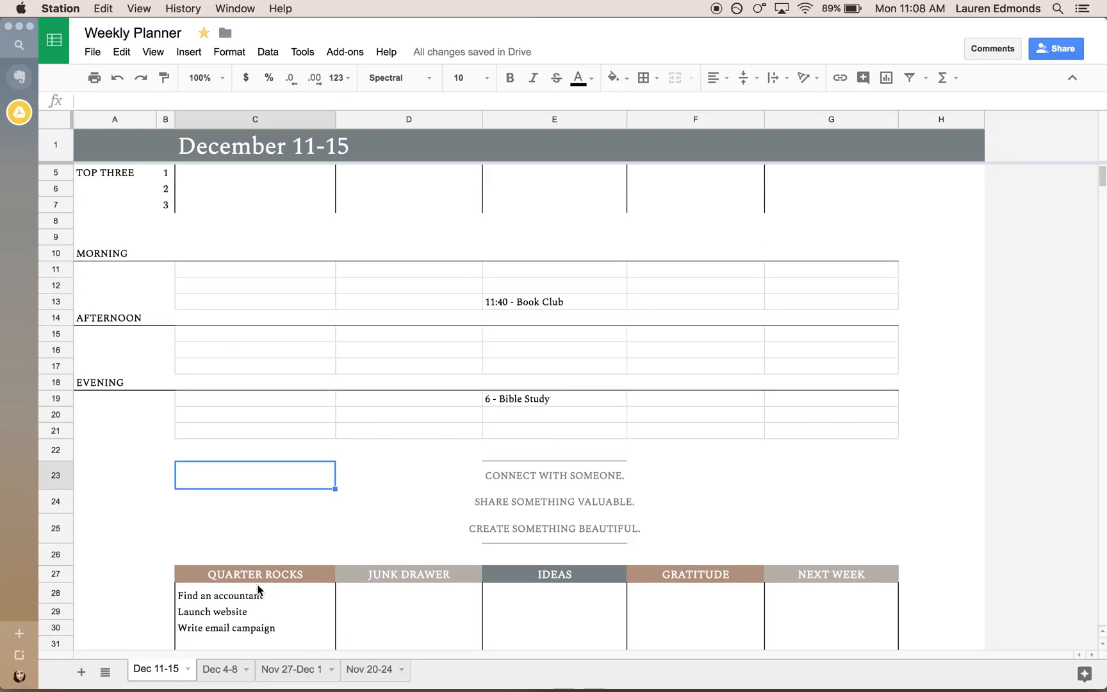
pyautogui.click(256, 596)
pyautogui.scroll(-5, 256, 599)
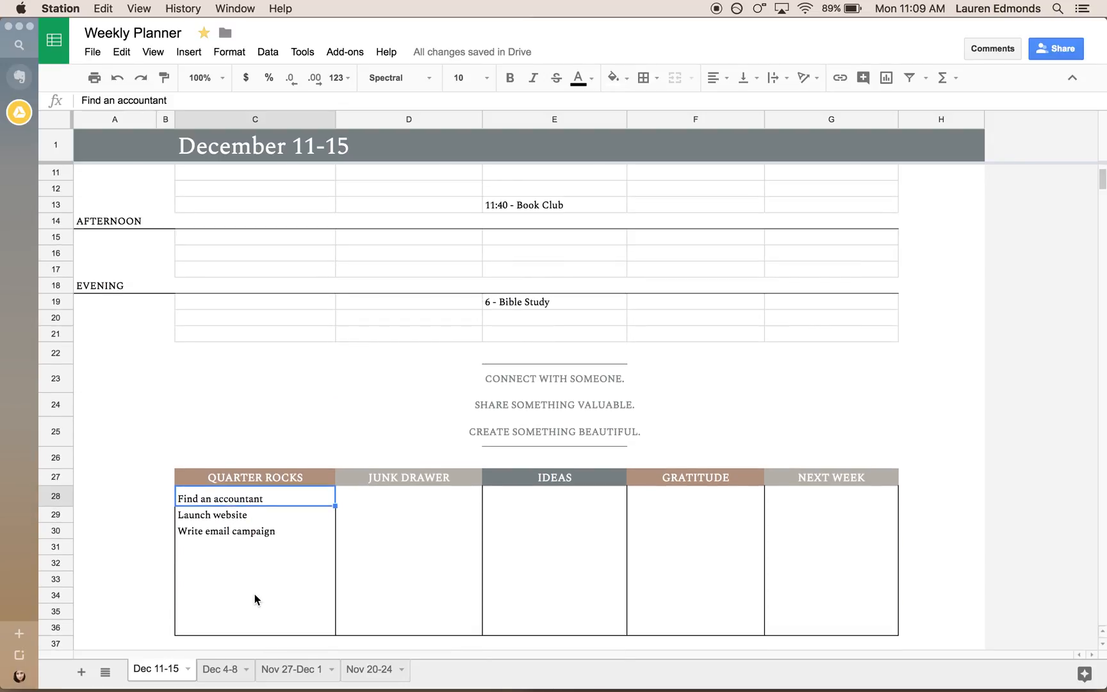
pyautogui.scroll(4, 257, 599)
pyautogui.click(567, 275)
pyautogui.click(567, 282)
pyautogui.scroll(2, 436, 474)
pyautogui.click(294, 669)
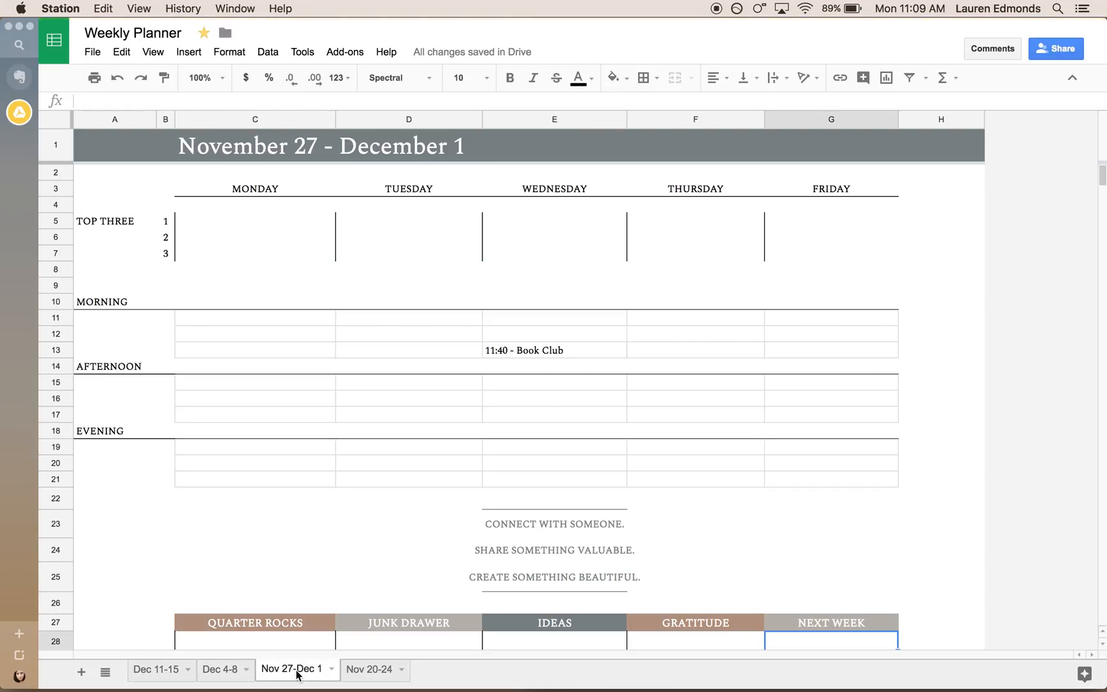
pyautogui.click(224, 670)
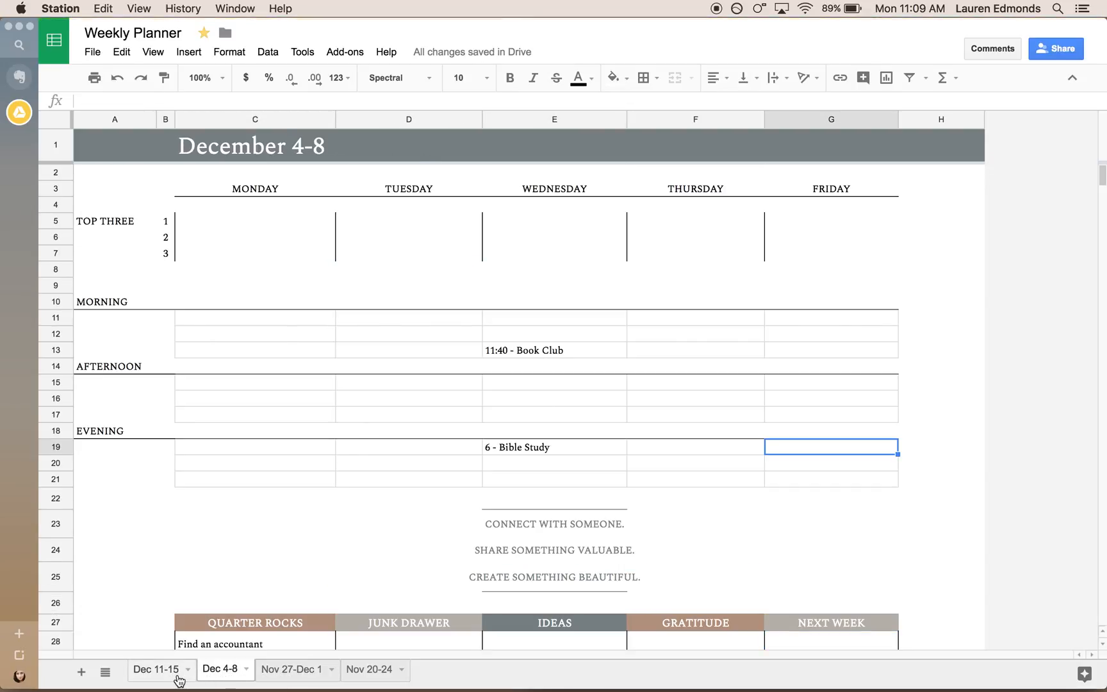
pyautogui.click(157, 670)
pyautogui.scroll(-3, 242, 382)
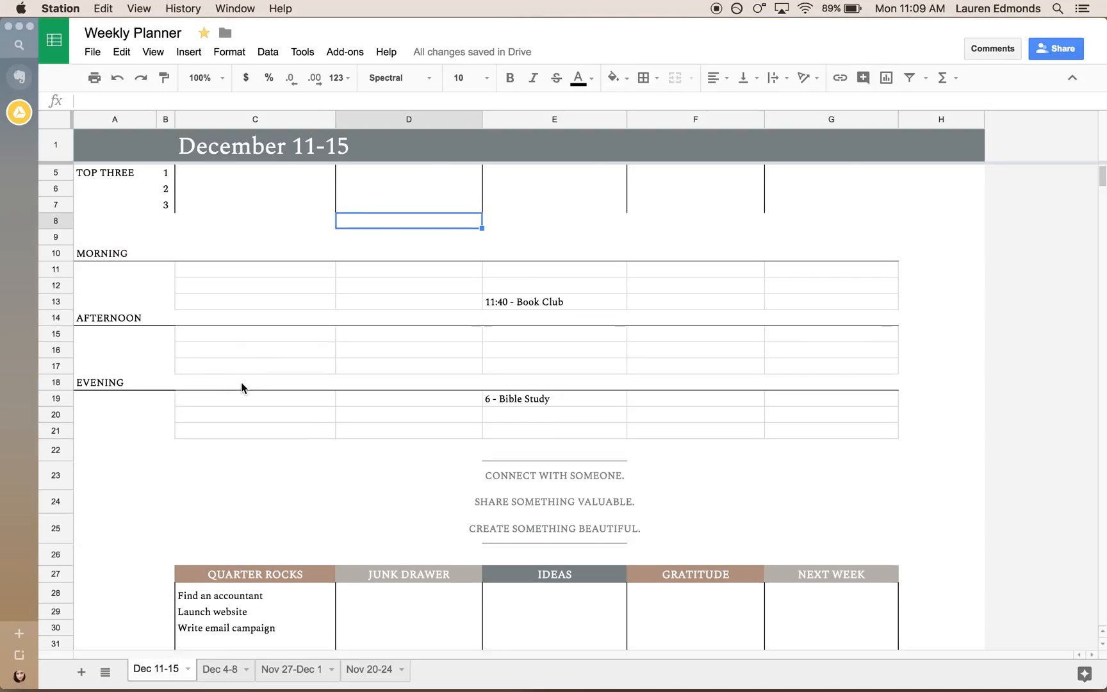
pyautogui.scroll(3, 241, 383)
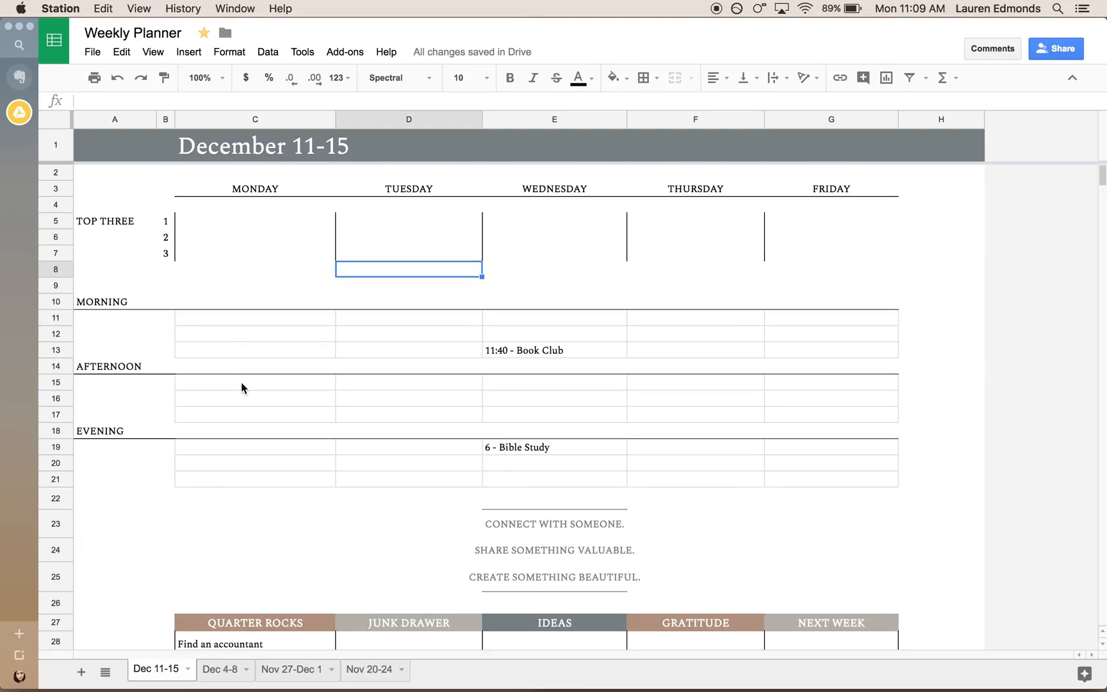
# Examine the Top Three row, the Junk Drawer column and Monday's morning rows on the Dec 11-15 sheet.
pyautogui.click(124, 219)
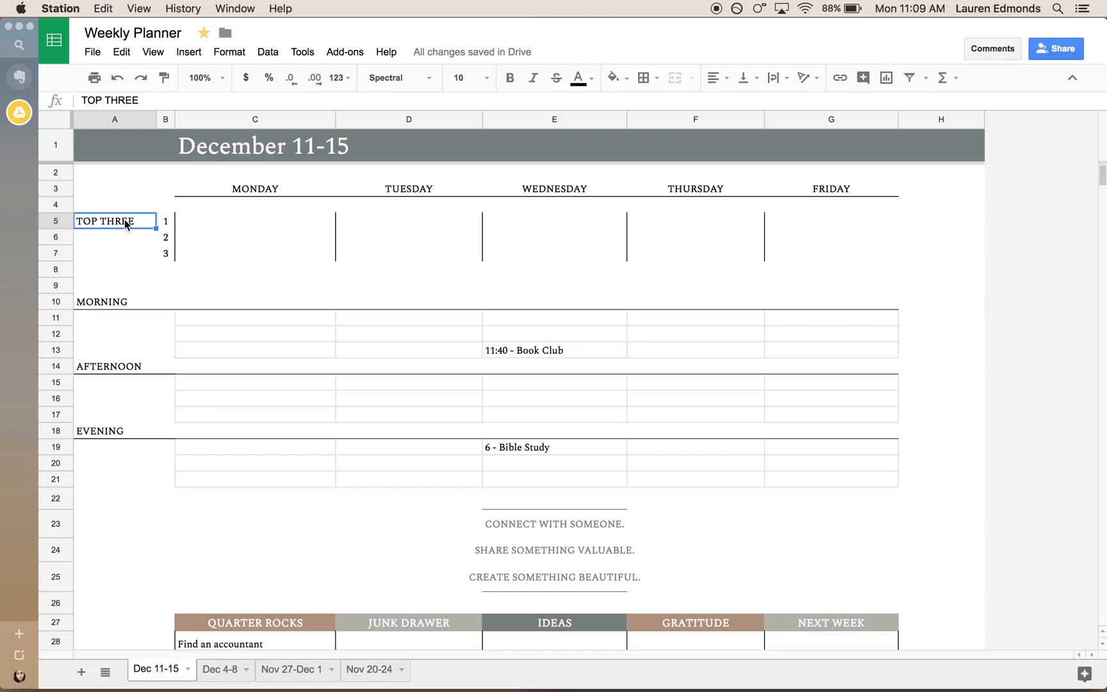
pyautogui.scroll(-2, 375, 406)
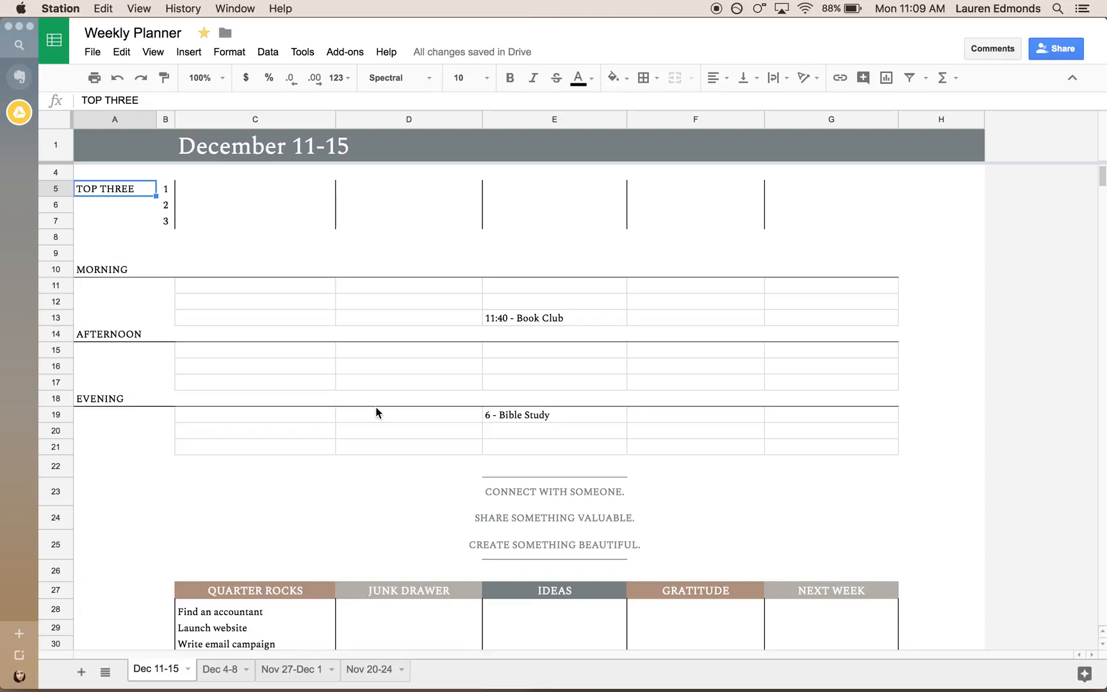
pyautogui.click(358, 614)
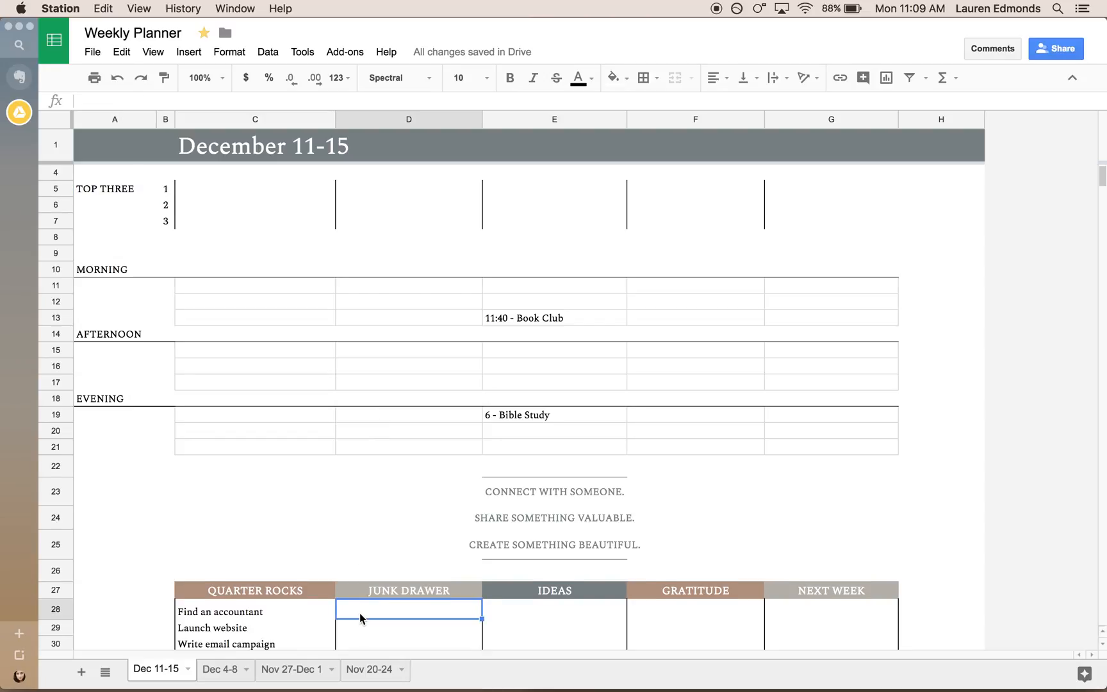
pyautogui.scroll(-1, 360, 612)
pyautogui.scroll(-5, 360, 613)
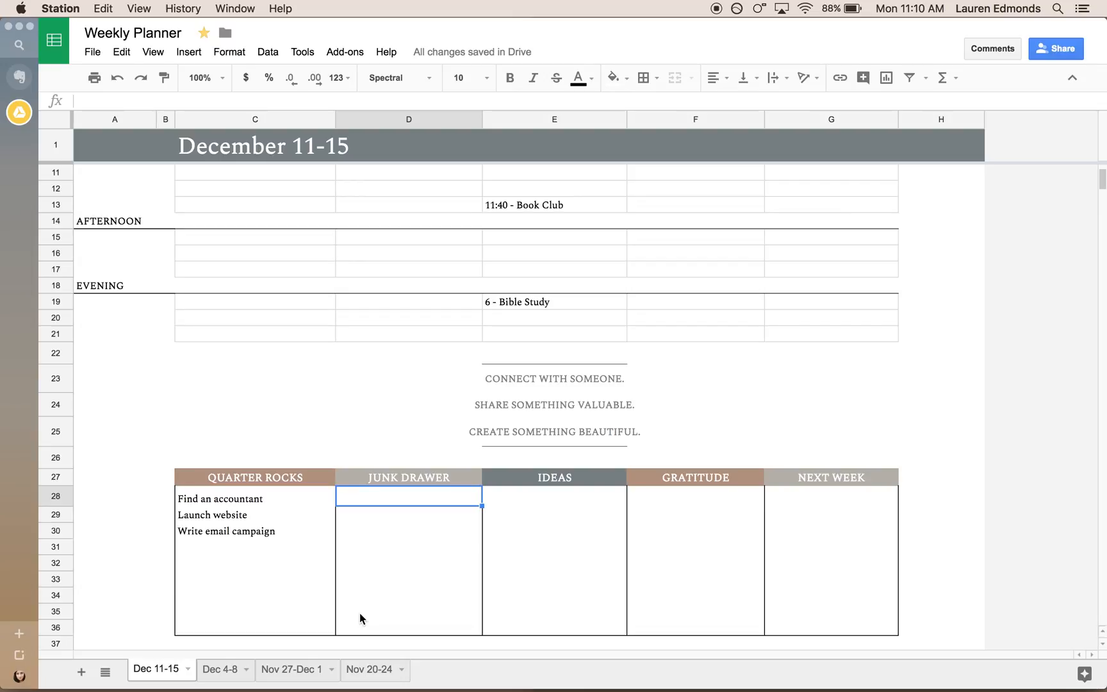
pyautogui.scroll(5, 360, 612)
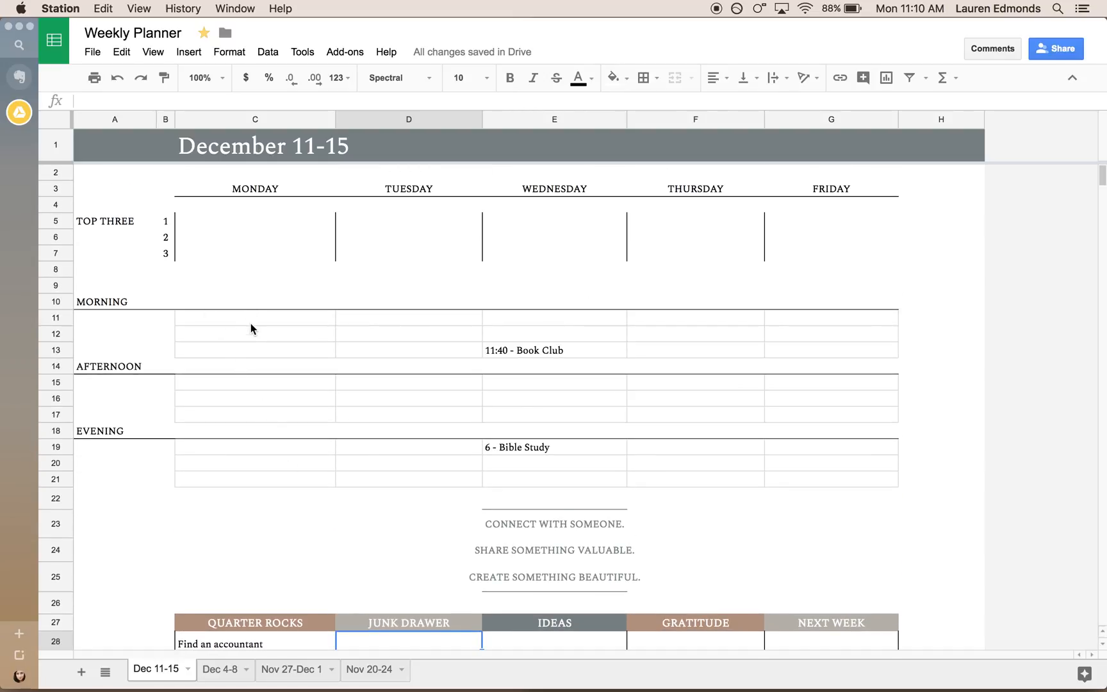
pyautogui.click(251, 317)
pyautogui.click(262, 337)
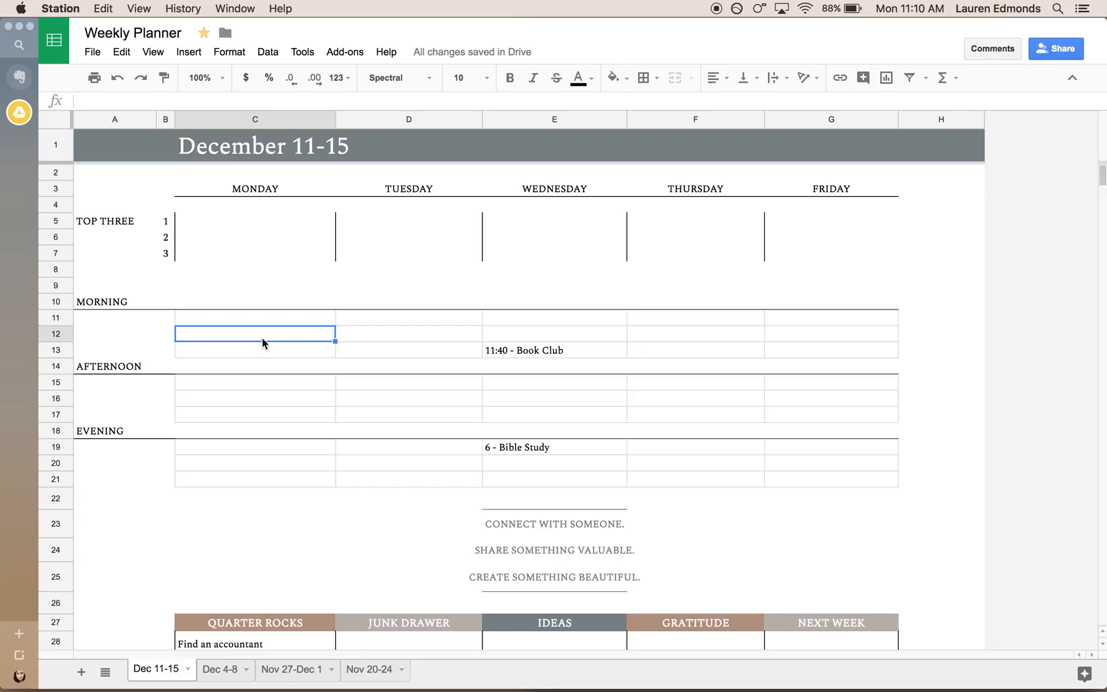
pyautogui.click(261, 350)
pyautogui.click(254, 319)
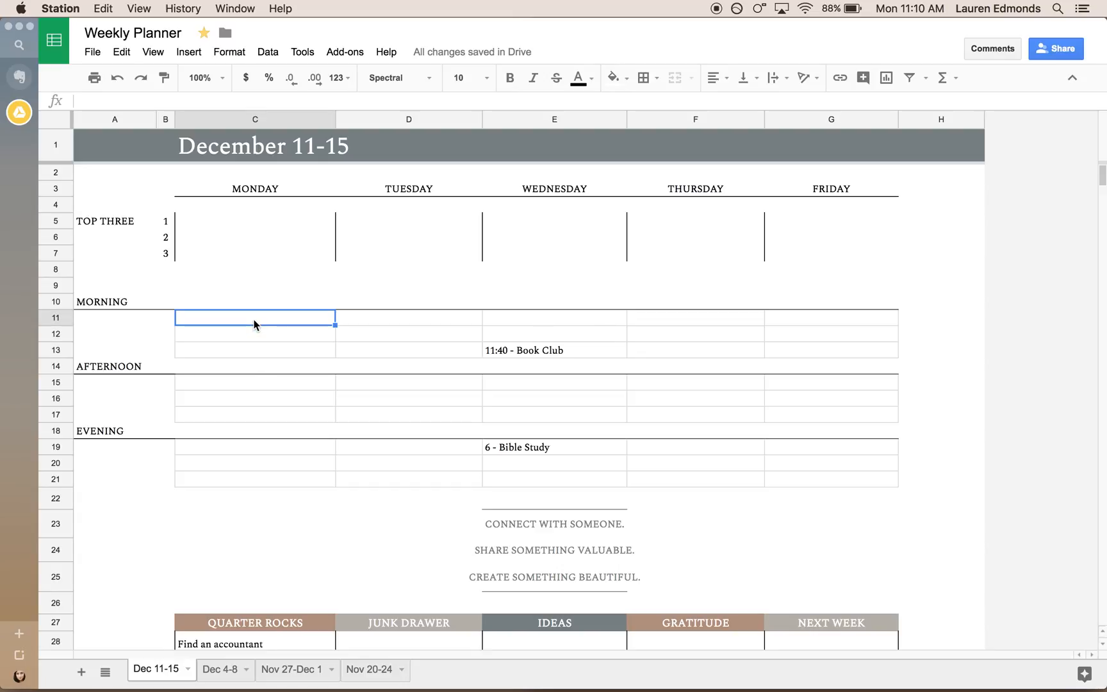
# Enter "Delivering Gallery to client" as Monday's first Top Three item, cell C5.
pyautogui.click(198, 221)
pyautogui.write('De')
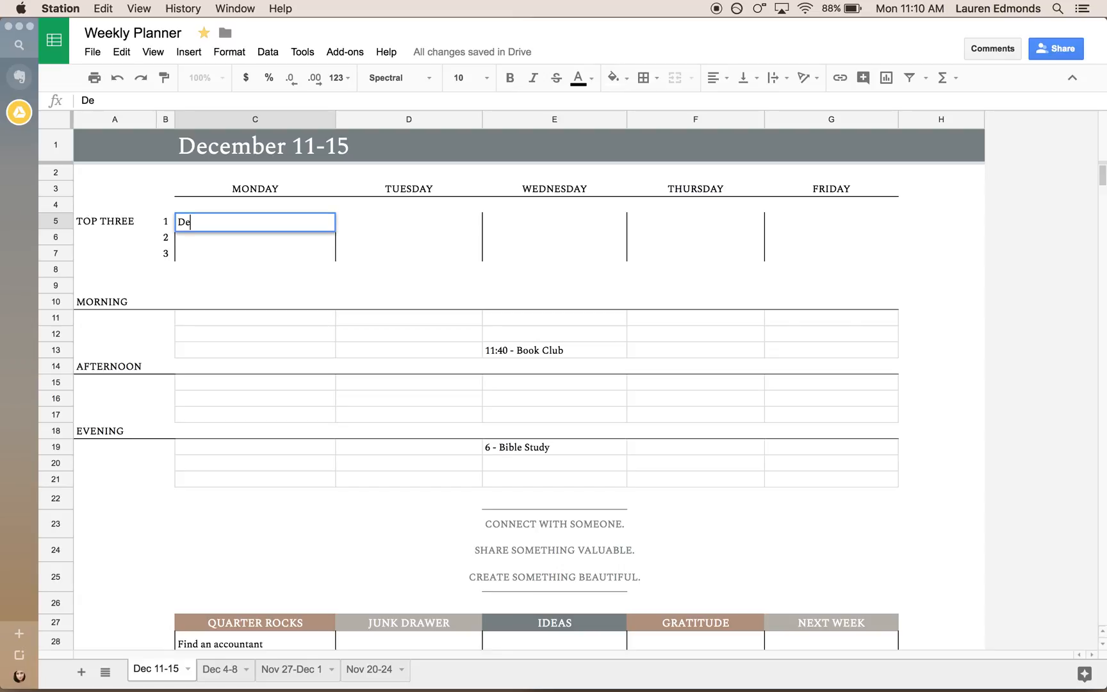
pyautogui.write('livering Gallery ')
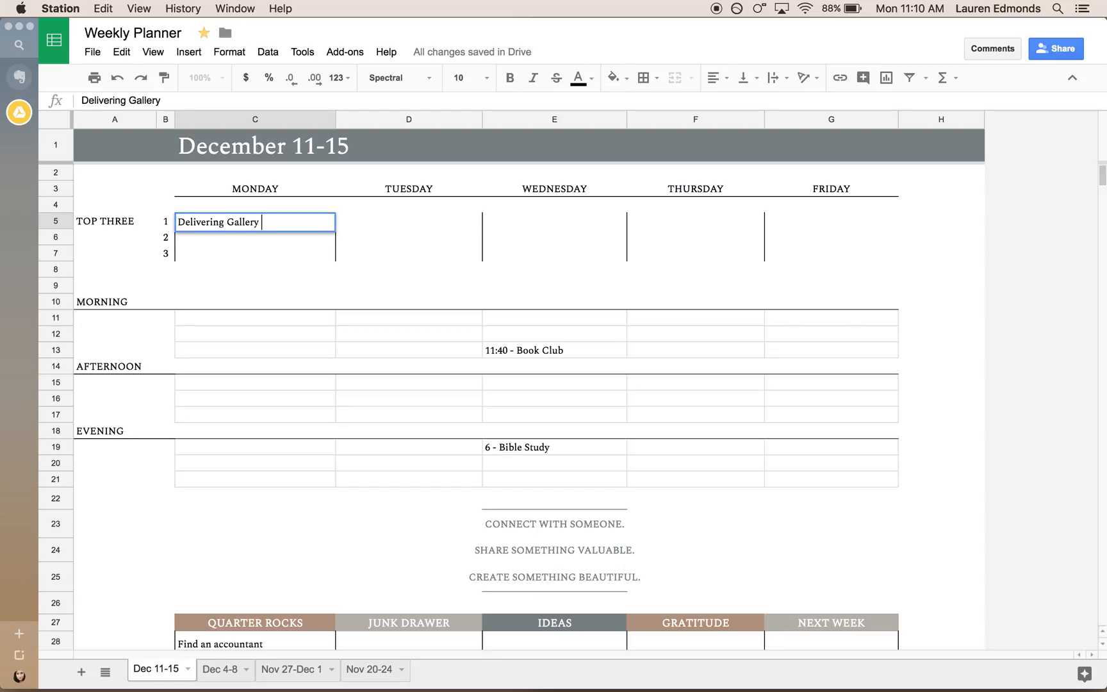
pyautogui.write('to client')
# Enter "9 - finish gallery and deliver" in Monday's first morning row, cell C11.
pyautogui.click(248, 320)
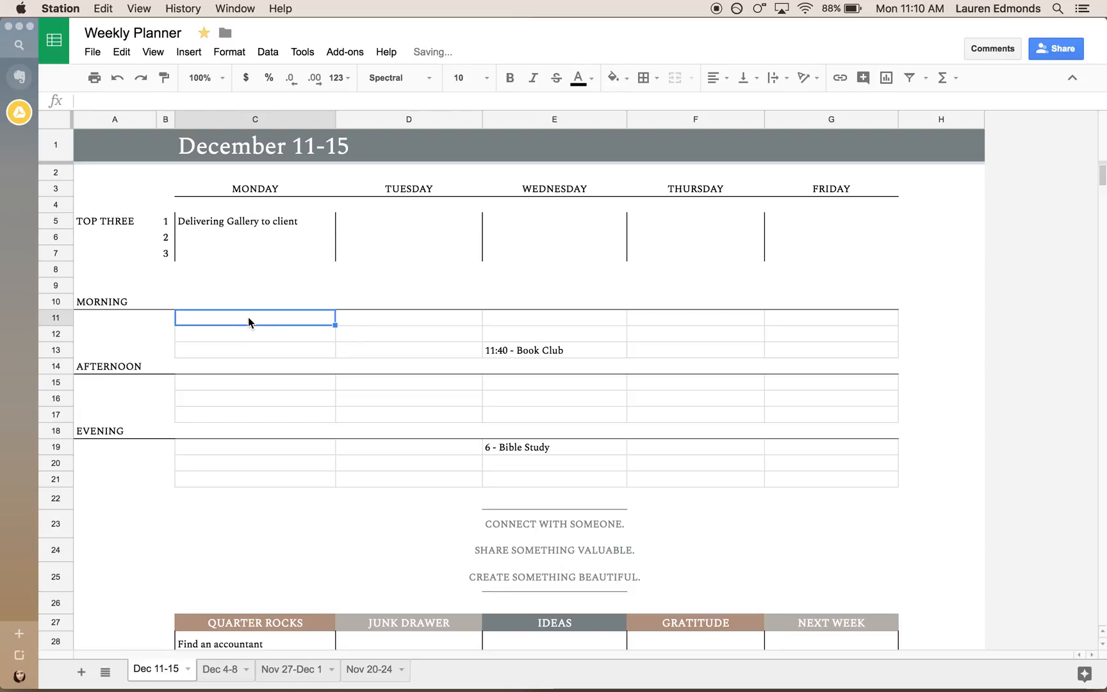
pyautogui.write('9 - finish gallery and deliver')
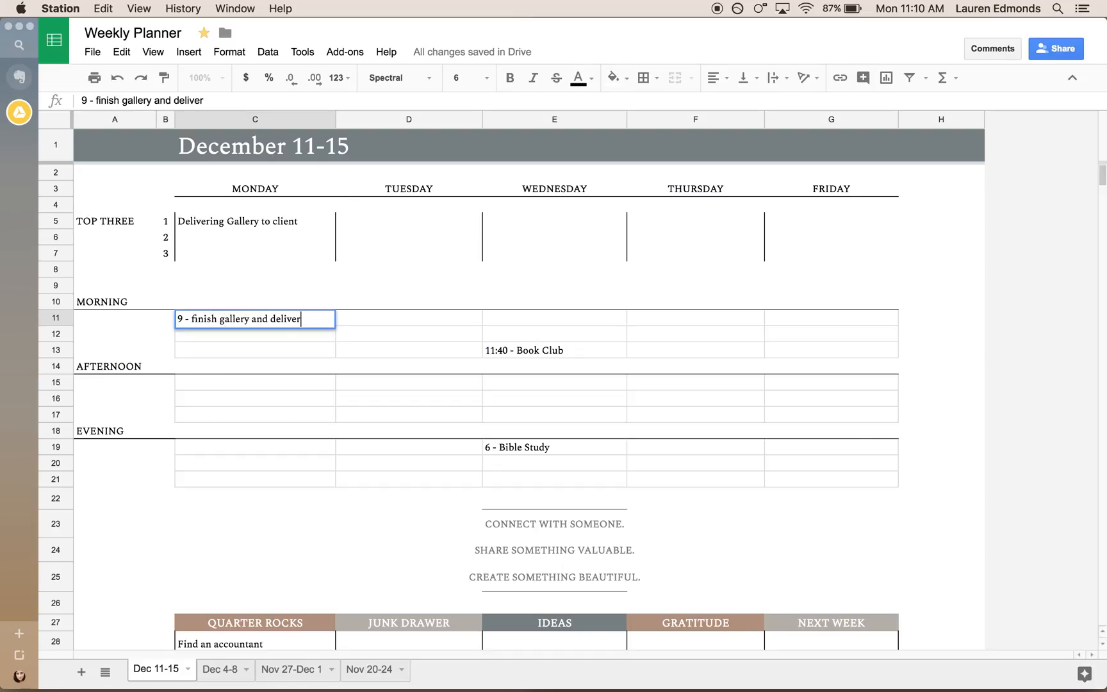
pyautogui.click(257, 339)
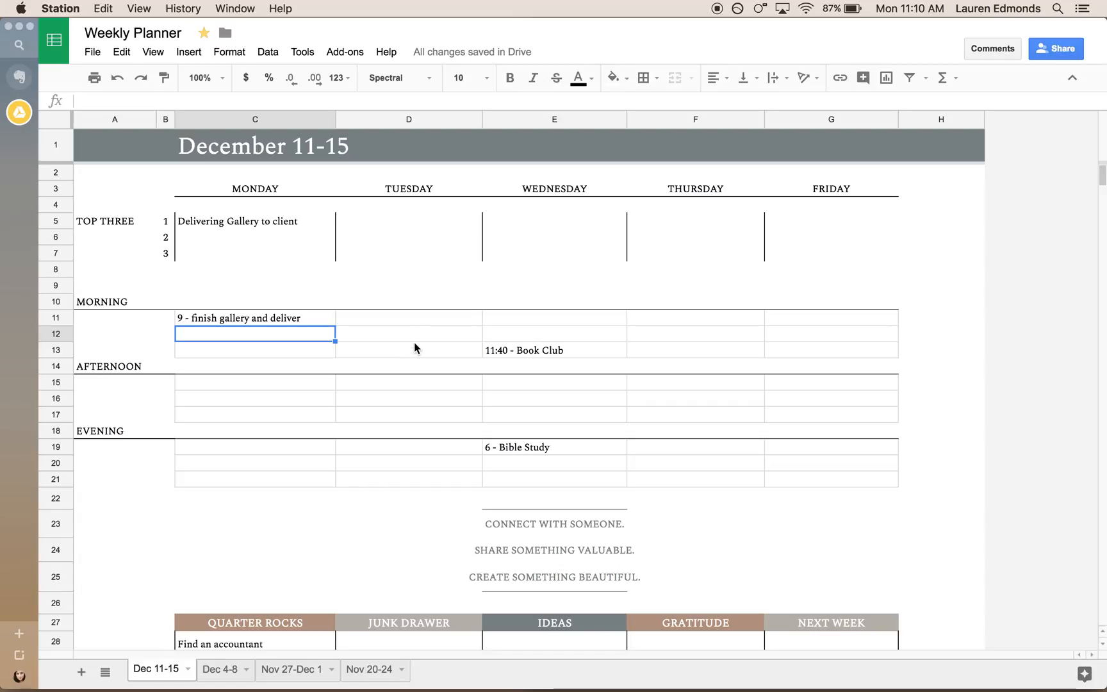
# Examine the three daily reminder lines in E23:E25 and the Quarter Rocks, Junk Drawer and Ideas columns below them.
pyautogui.scroll(-3, 258, 420)
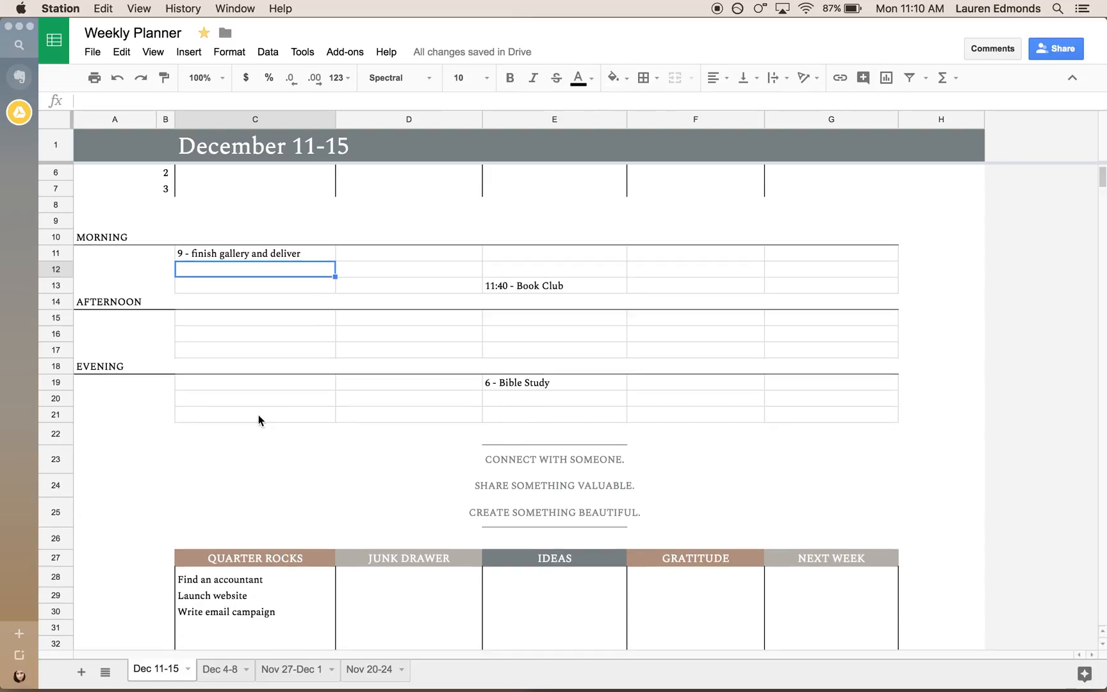
pyautogui.scroll(-6, 259, 414)
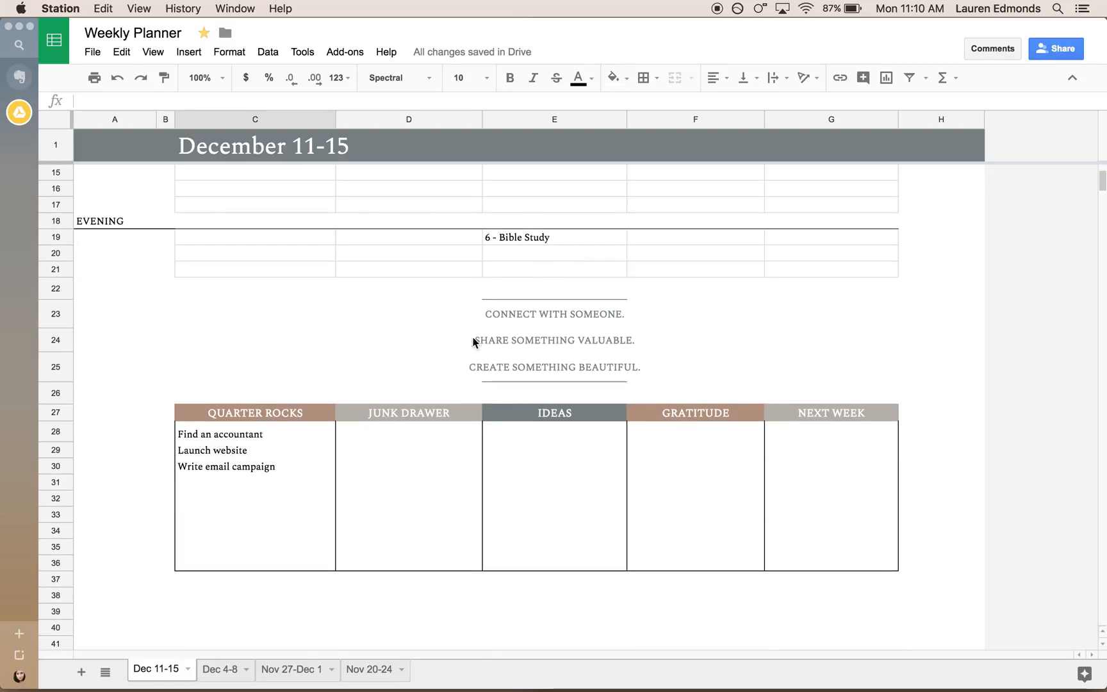
pyautogui.moveTo(509, 314); pyautogui.dragTo(546, 366)
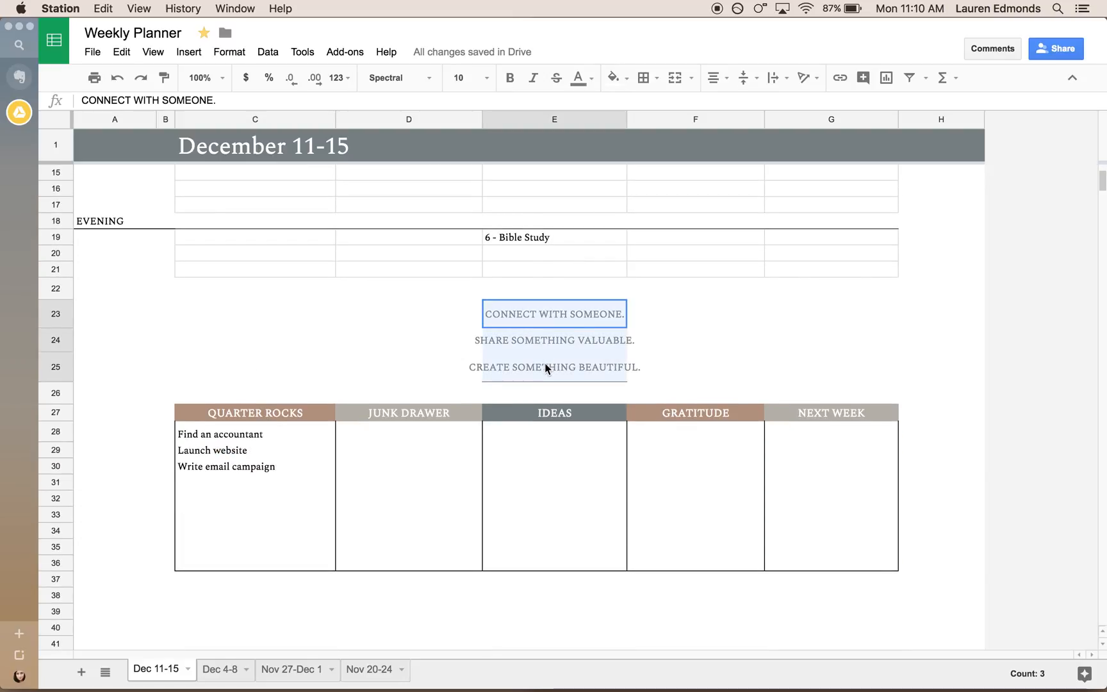
pyautogui.click(694, 363)
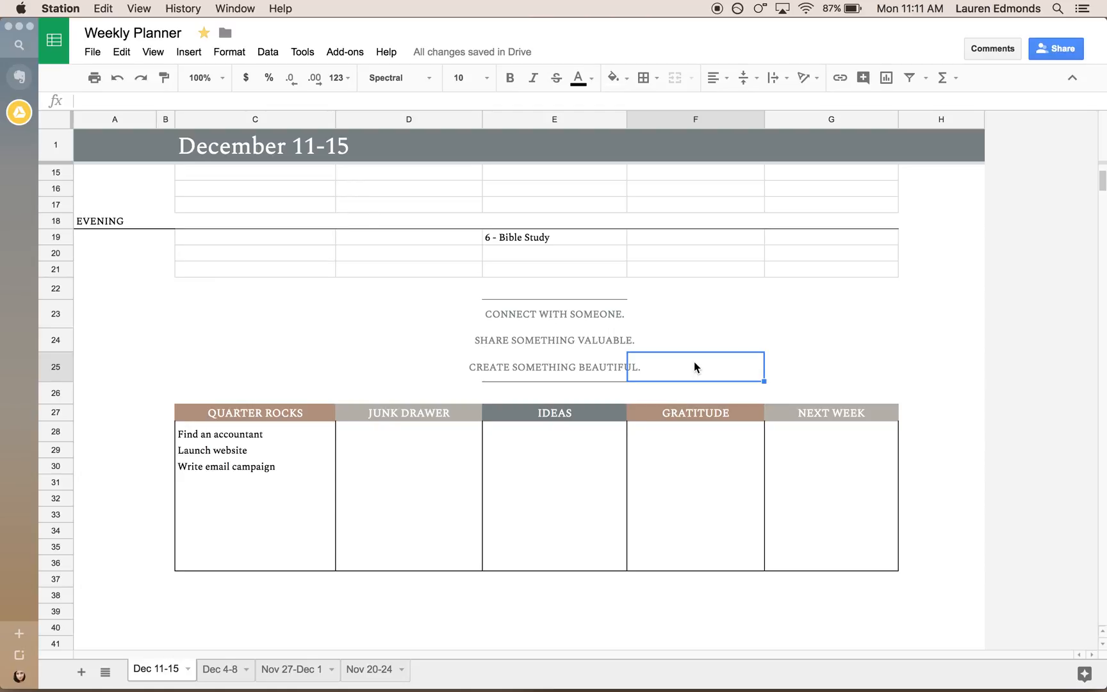
pyautogui.press('Tab')
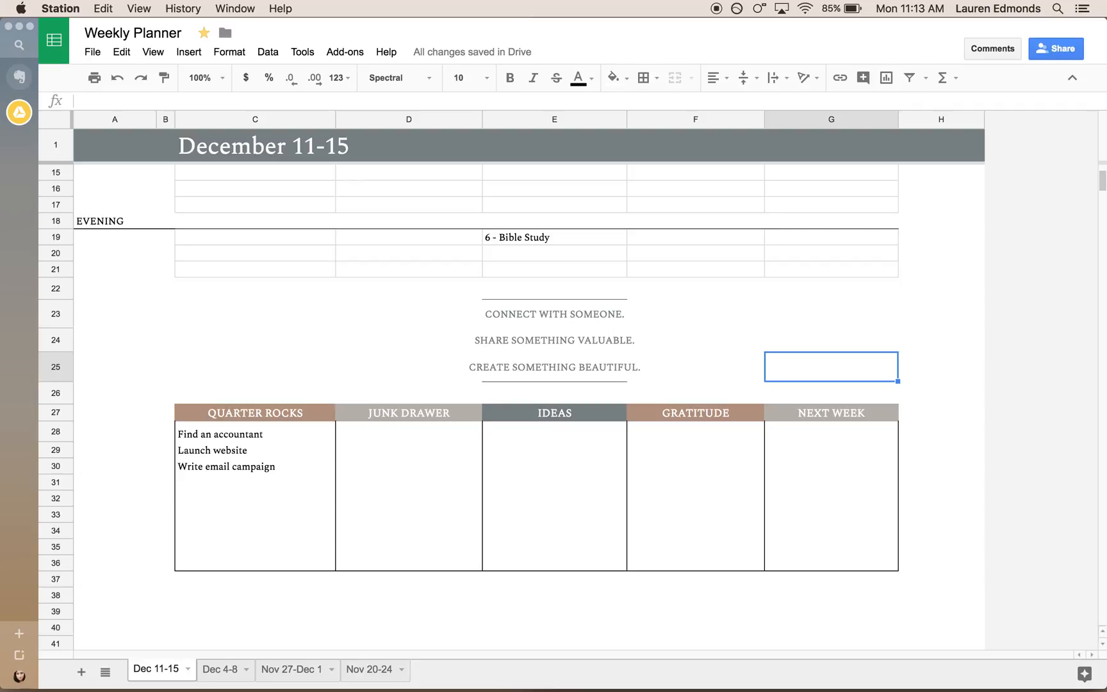
pyautogui.click(291, 415)
pyautogui.press('Right')
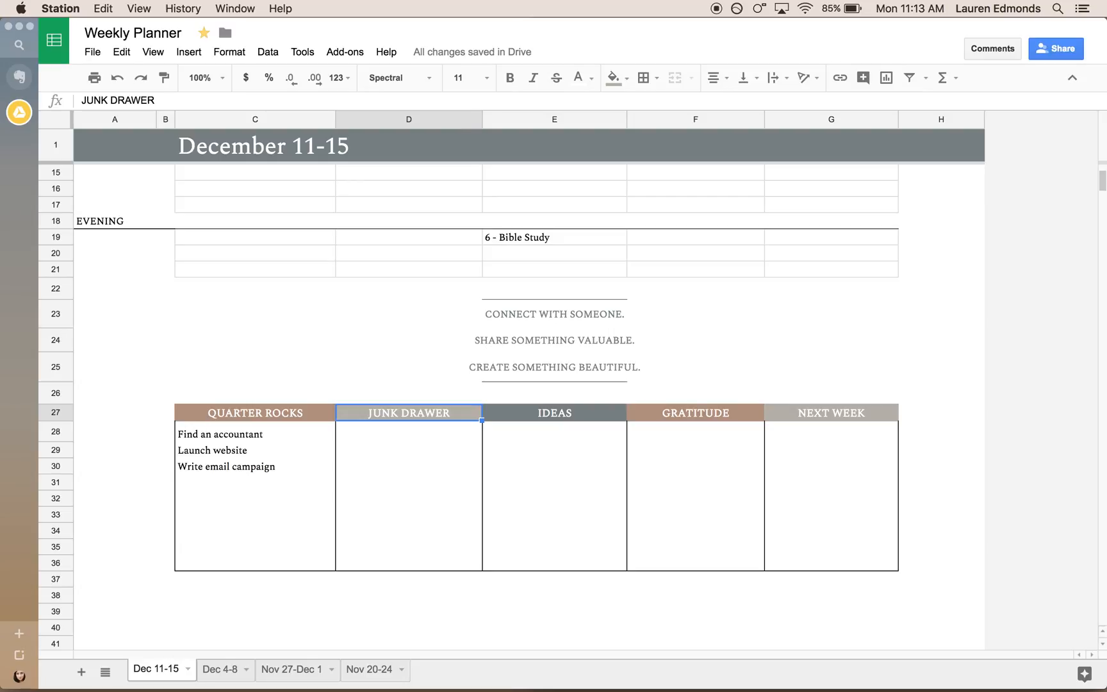
pyautogui.press('Right')
pyautogui.press('Down')
pyautogui.press('Down')
pyautogui.press('Down')
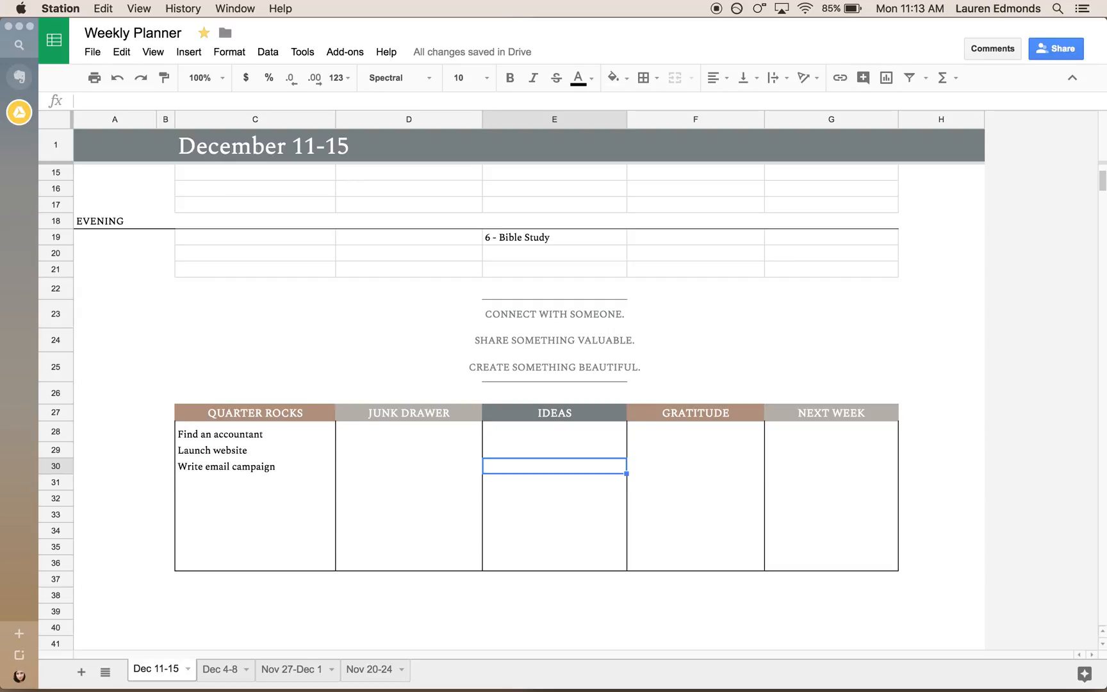
pyautogui.scroll(3, 364, 259)
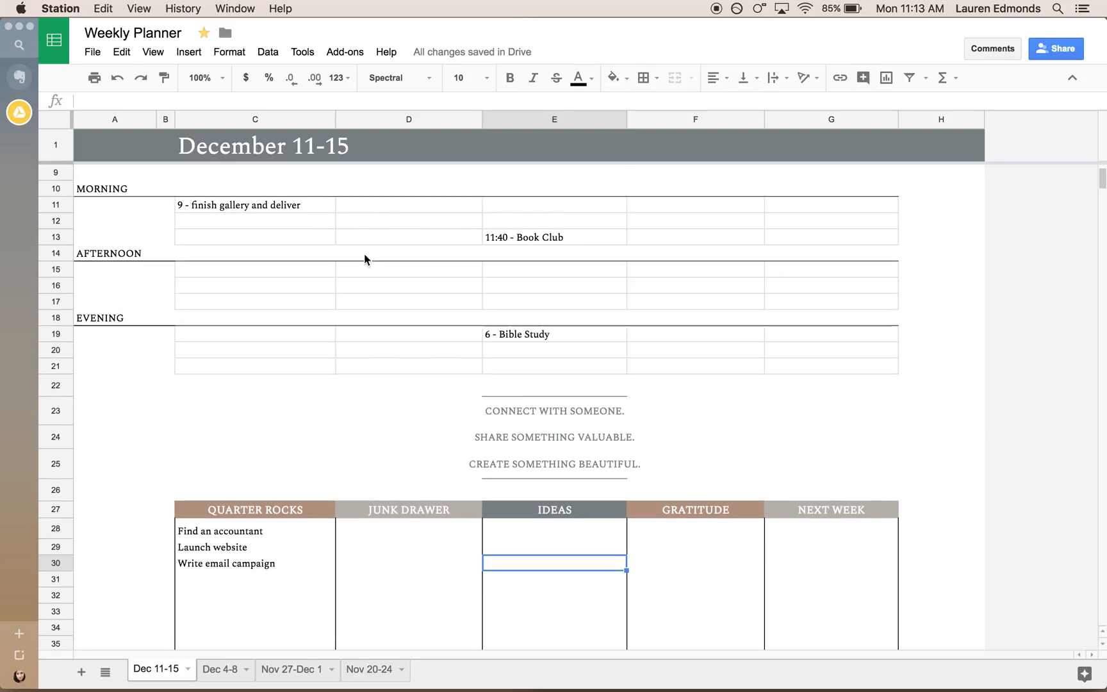
pyautogui.click(657, 276)
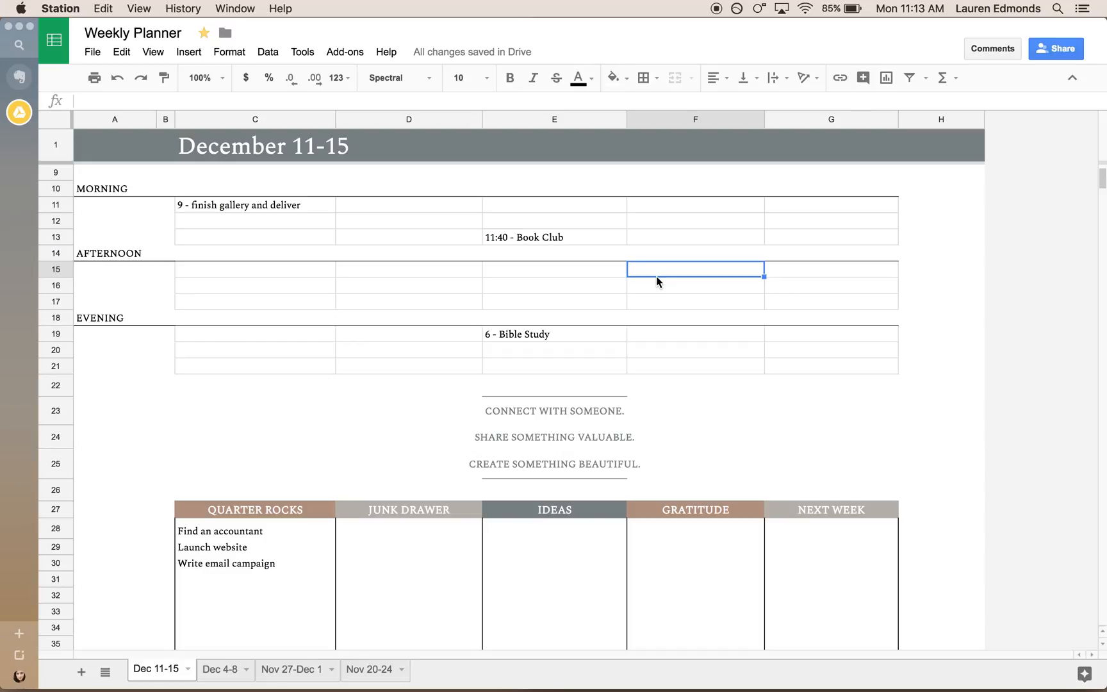
# Enter "3:30 - Revisit Newsletters" in Thursday's first afternoon row, cell F15.
pyautogui.write('3:30')
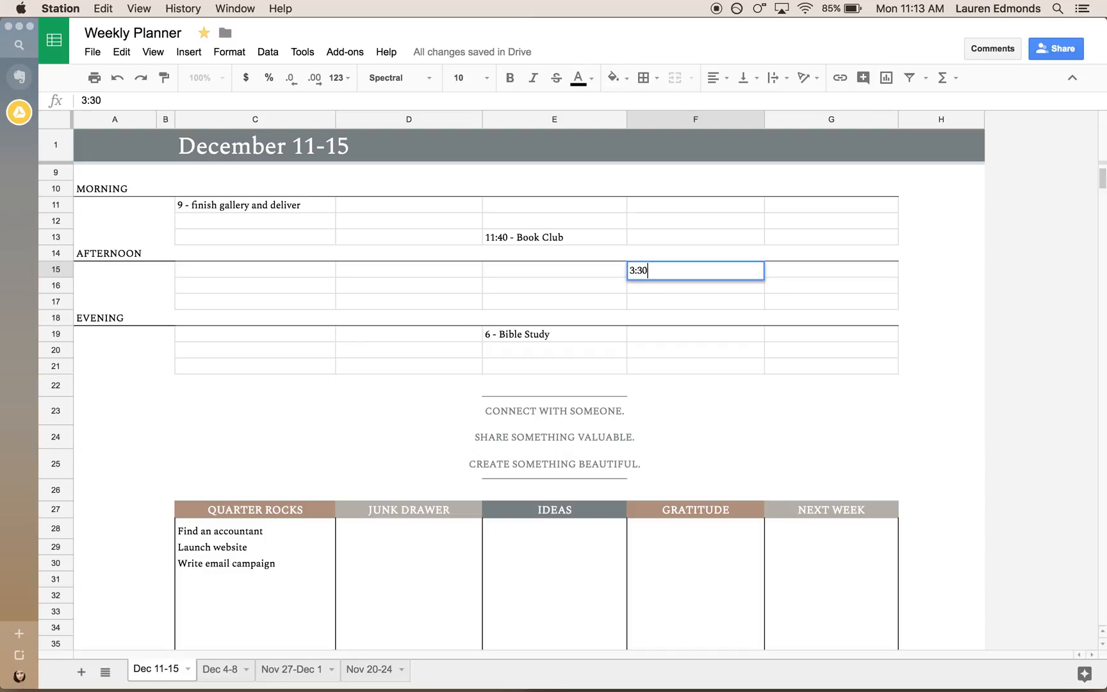
pyautogui.write(' - Reviisit Newsletters')
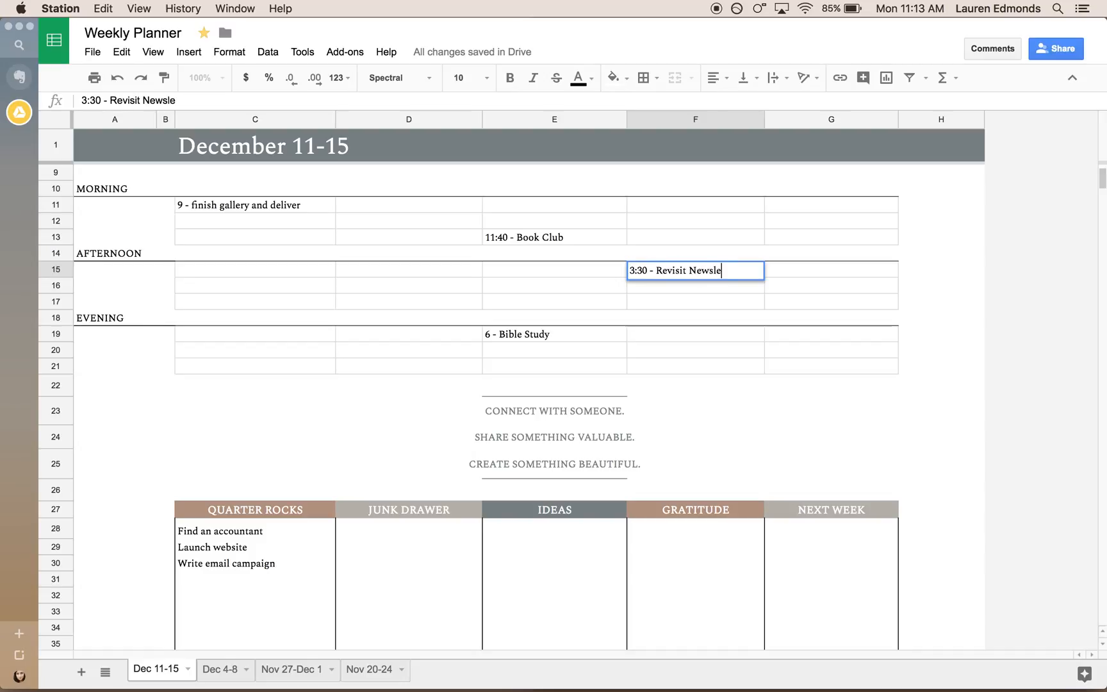
pyautogui.click(856, 269)
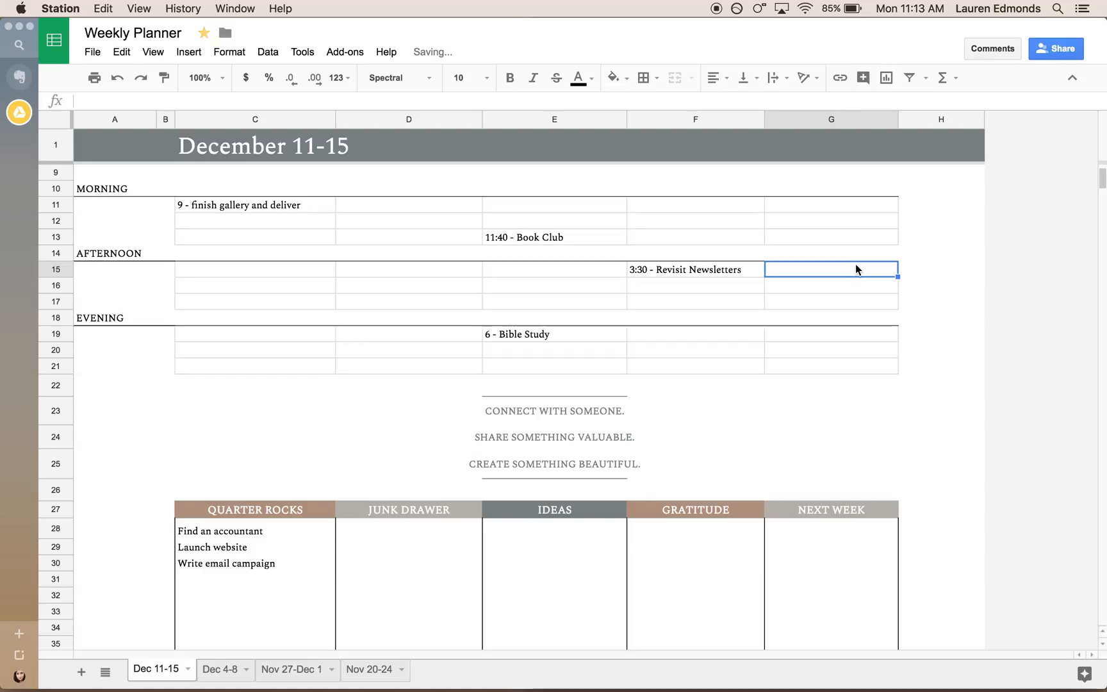
# Examine the Ideas and Gratitude columns, look through the Dec 4-8 and Nov 27-Dec 1 sheets, and return to Dec 11-15.
pyautogui.click(594, 512)
pyautogui.click(589, 521)
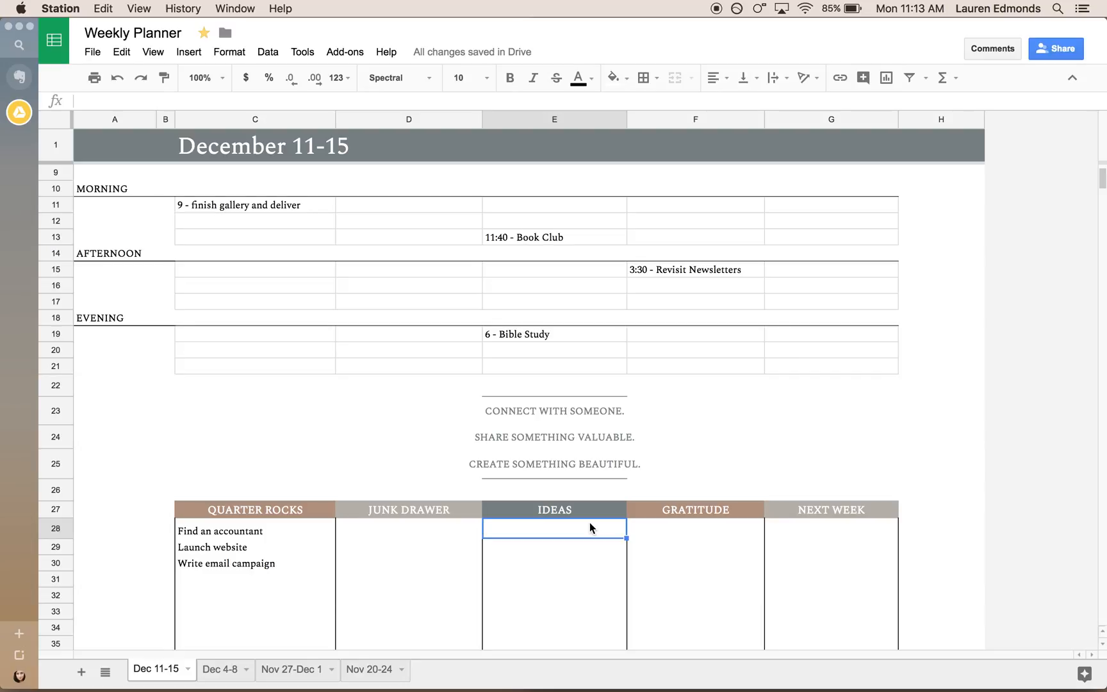
pyautogui.press('Tab')
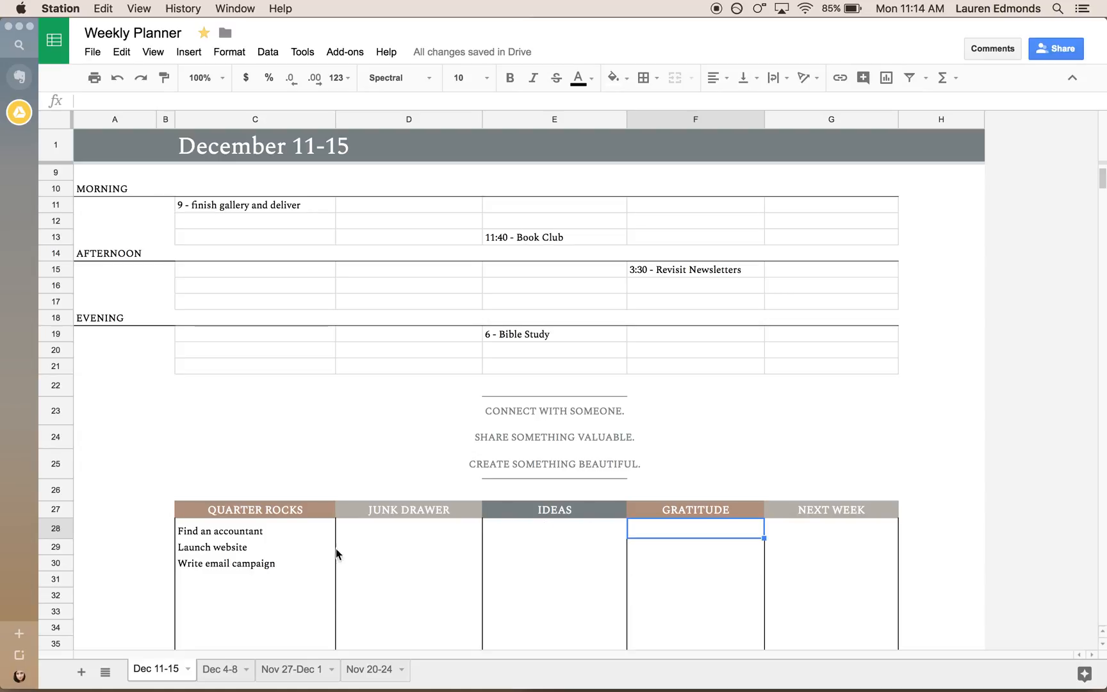
pyautogui.click(220, 669)
pyautogui.click(288, 672)
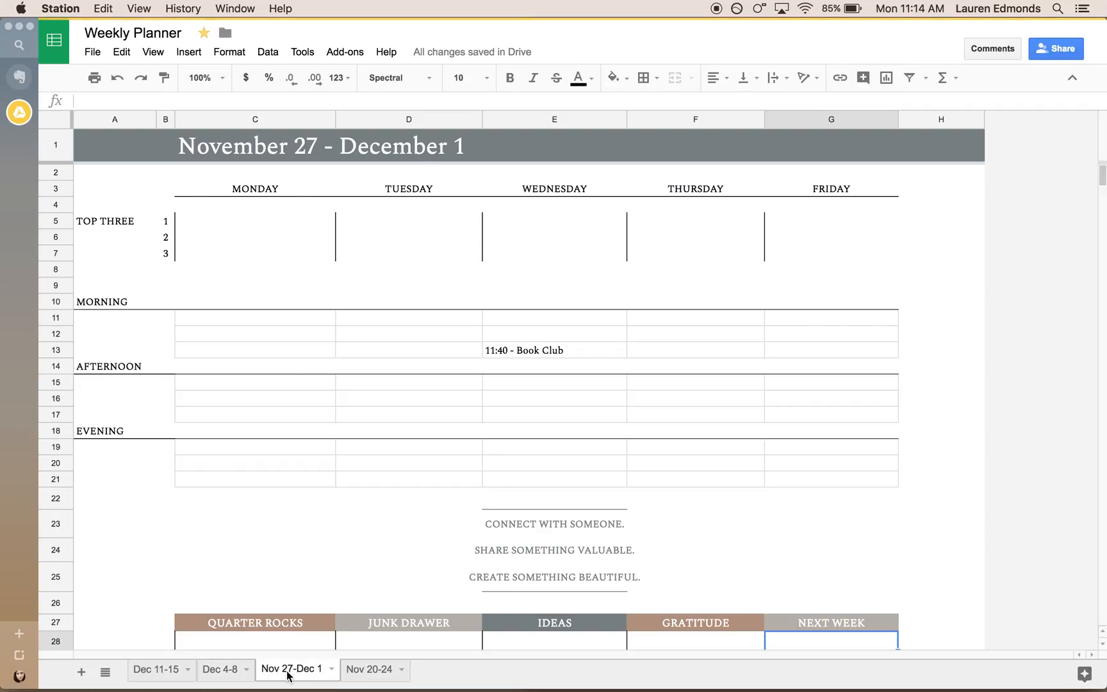
pyautogui.click(157, 671)
# Examine the Next Week column alongside the Quarter Rocks list on the Dec 11-15 sheet.
pyautogui.scroll(-3, 590, 543)
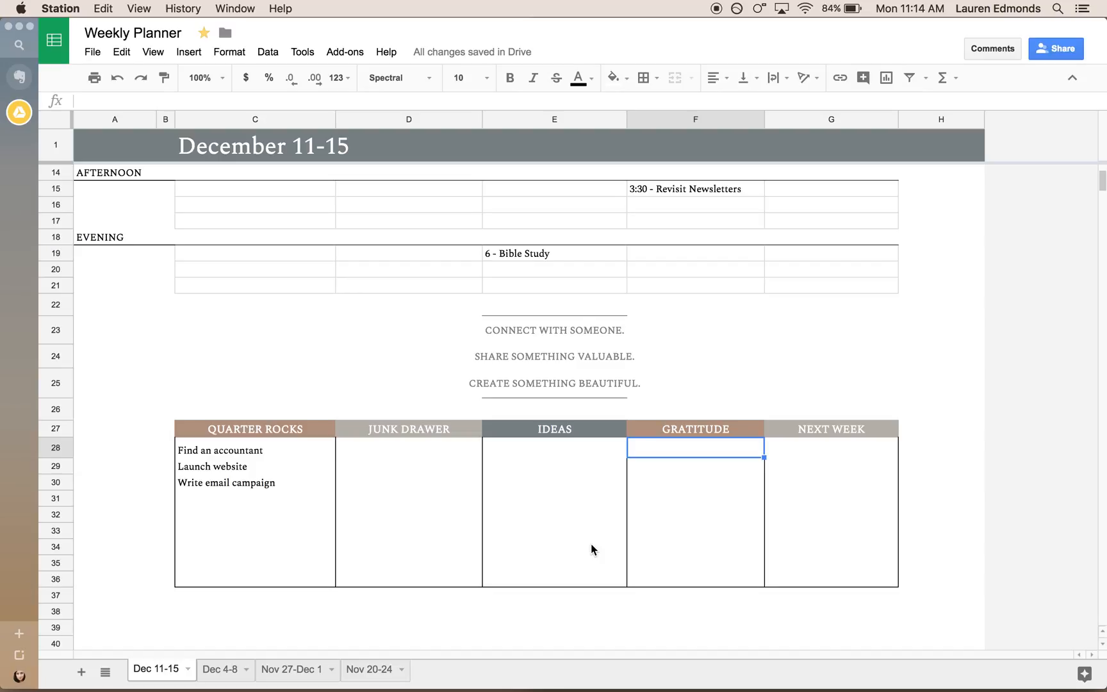
pyautogui.press('Right')
pyautogui.press('Down')
pyautogui.press('Down')
pyautogui.press('Up')
pyautogui.press('Up')
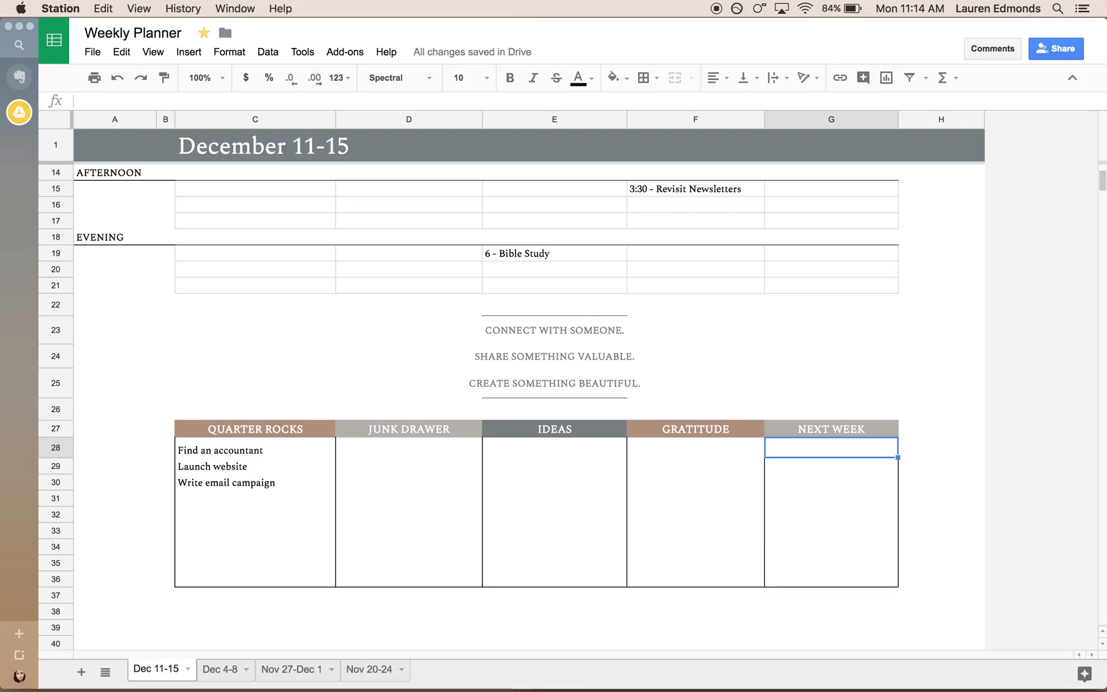
pyautogui.click(241, 467)
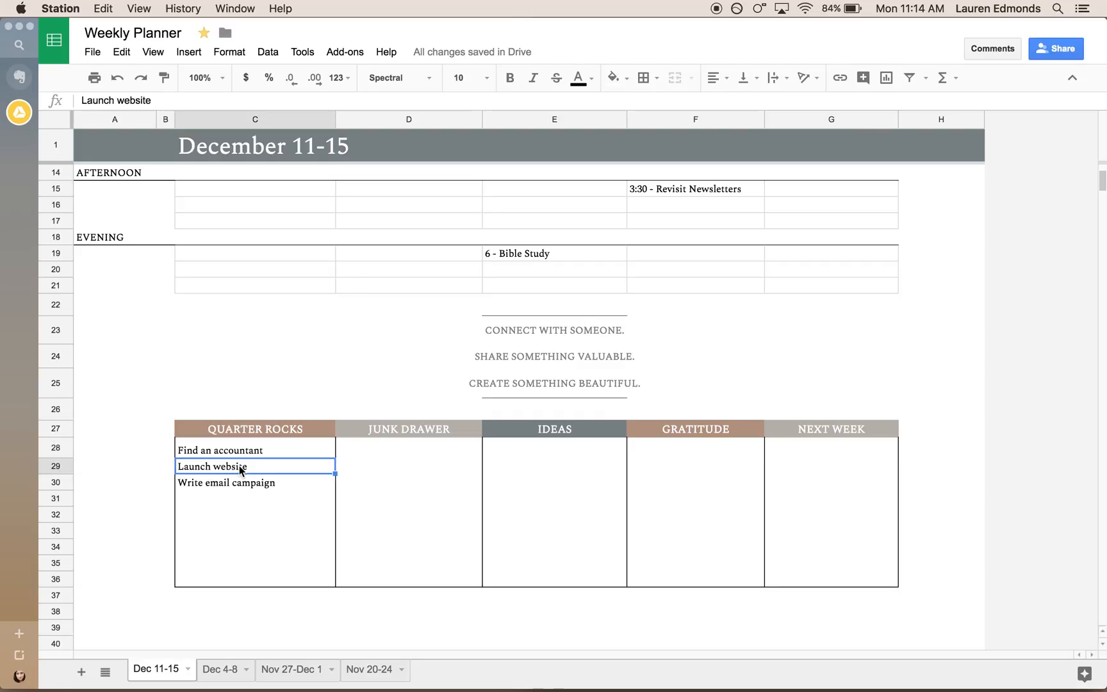
pyautogui.click(805, 451)
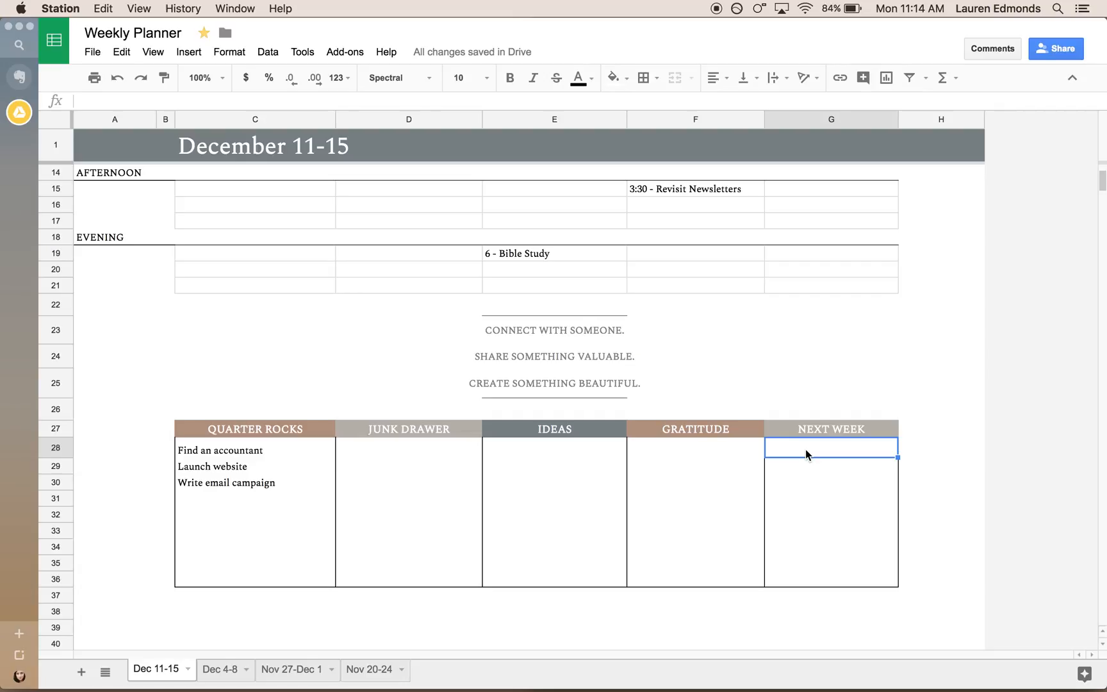
# Review the whole Dec 11-15 sheet from the Top Three row down to the first Ideas cell, E28.
pyautogui.scroll(5, 805, 449)
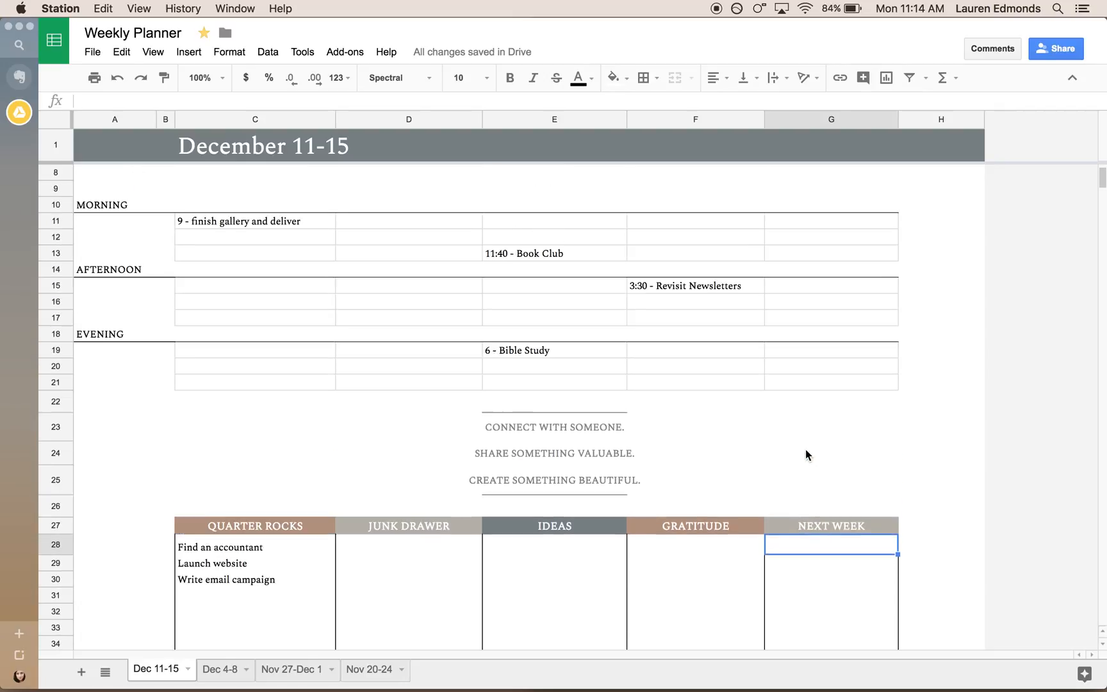
pyautogui.scroll(1, 805, 454)
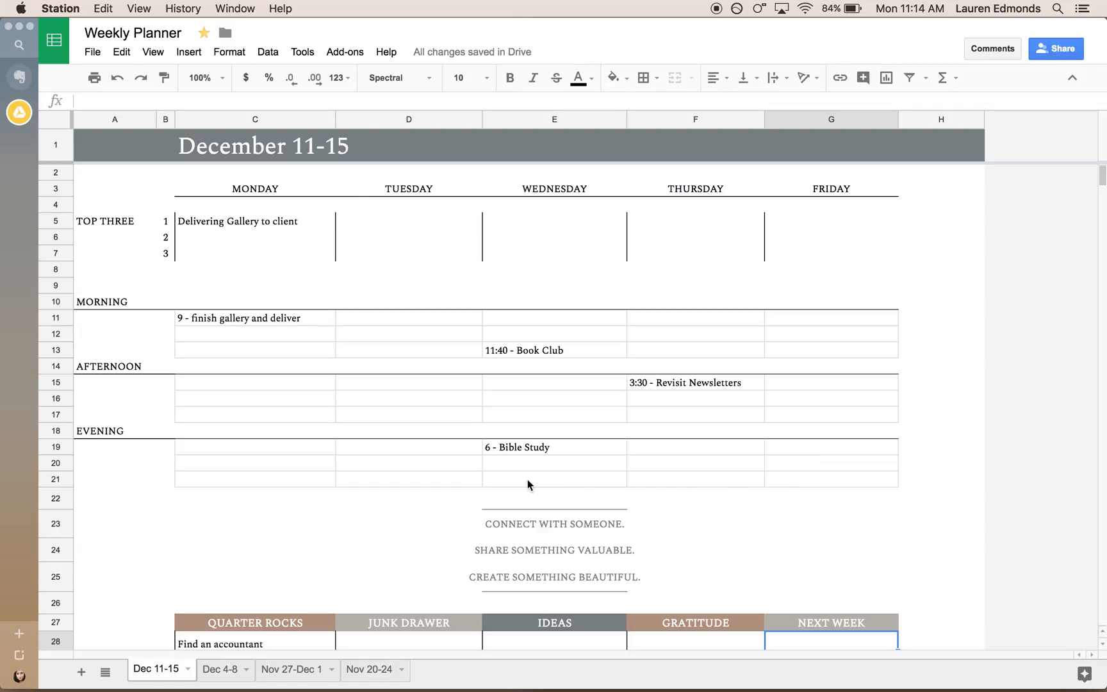
pyautogui.scroll(-4, 528, 481)
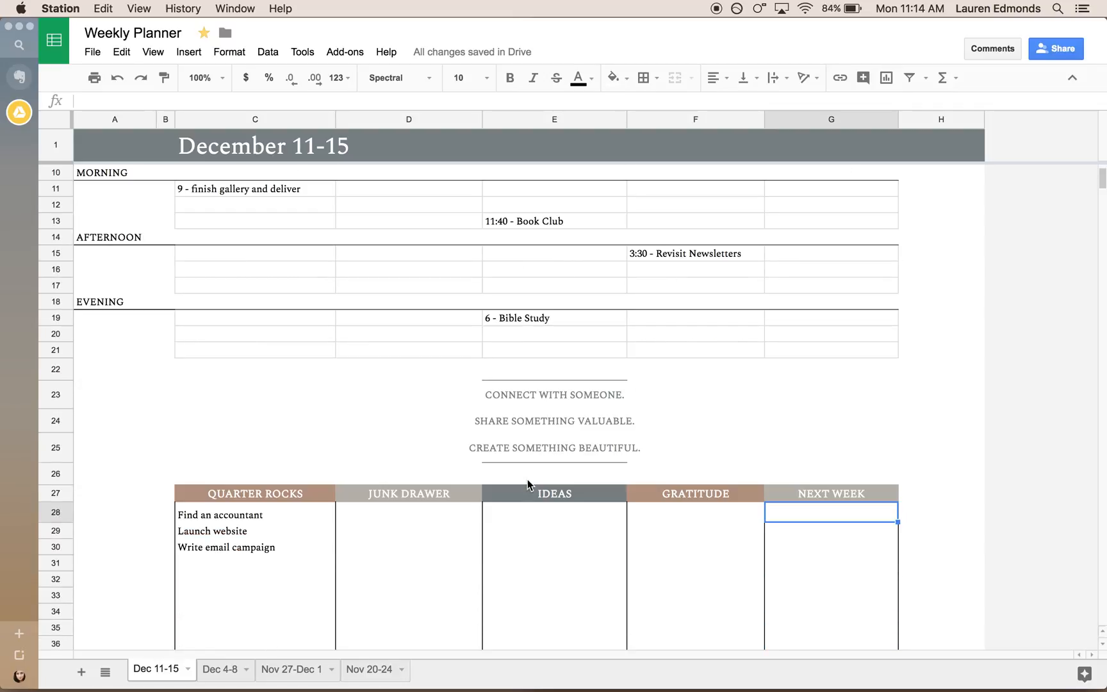
pyautogui.scroll(-1, 527, 481)
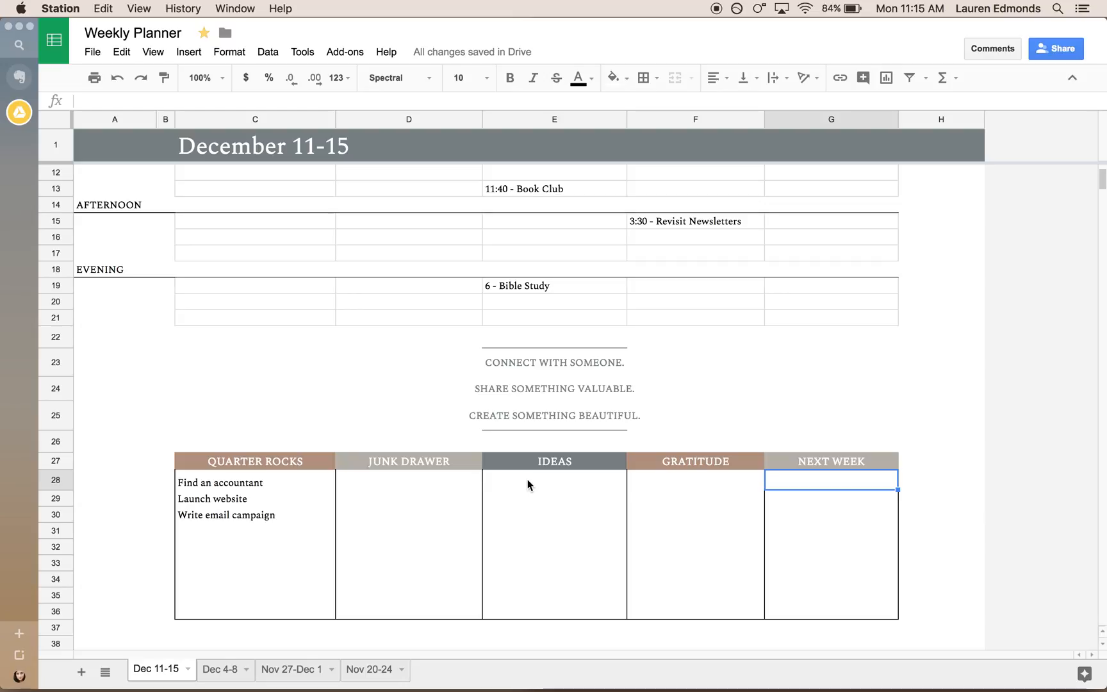
pyautogui.click(527, 479)
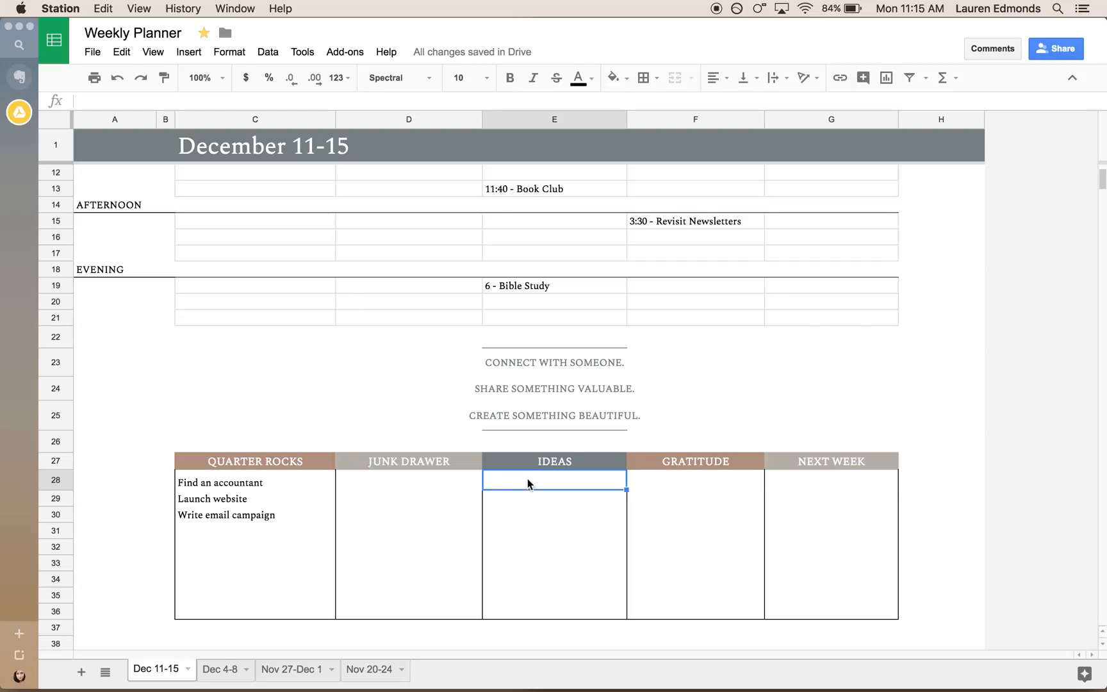